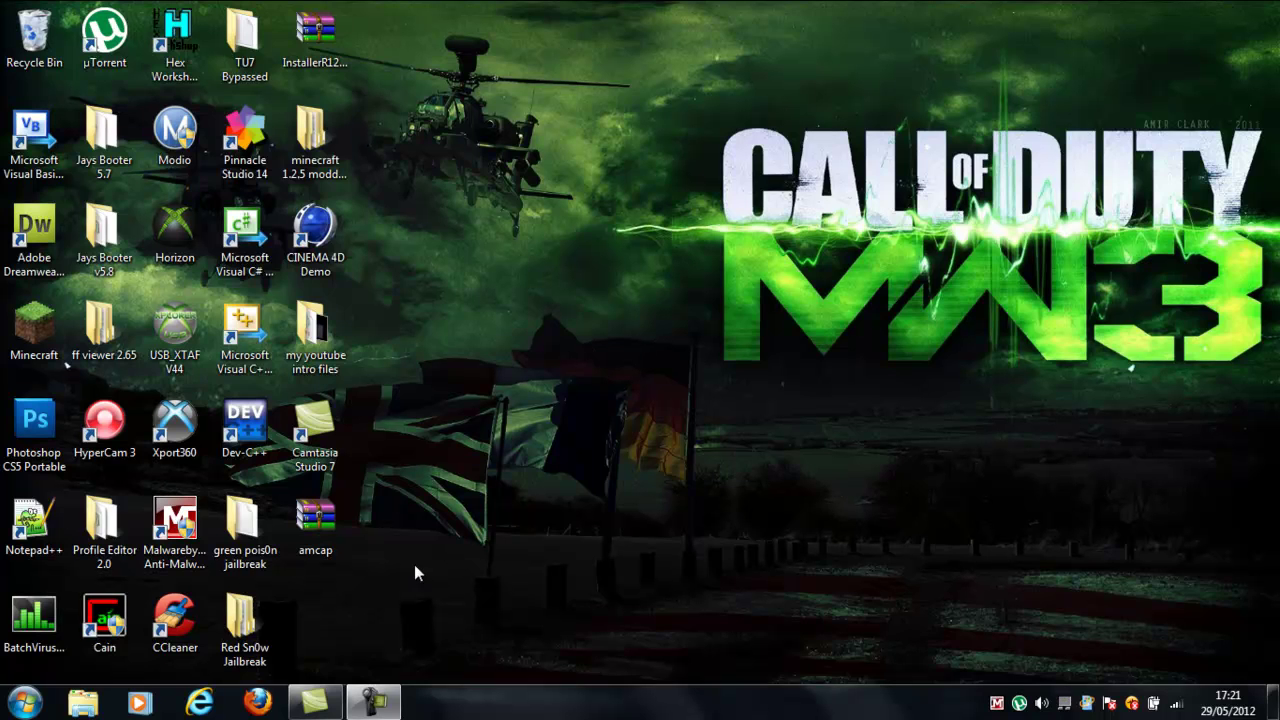
Empty the Recycle Bin, confirming permanent deletion of its 6 items, then clear the desktop selection
left_click_drag(357, 670, 20, 26)
right_click(21, 24)
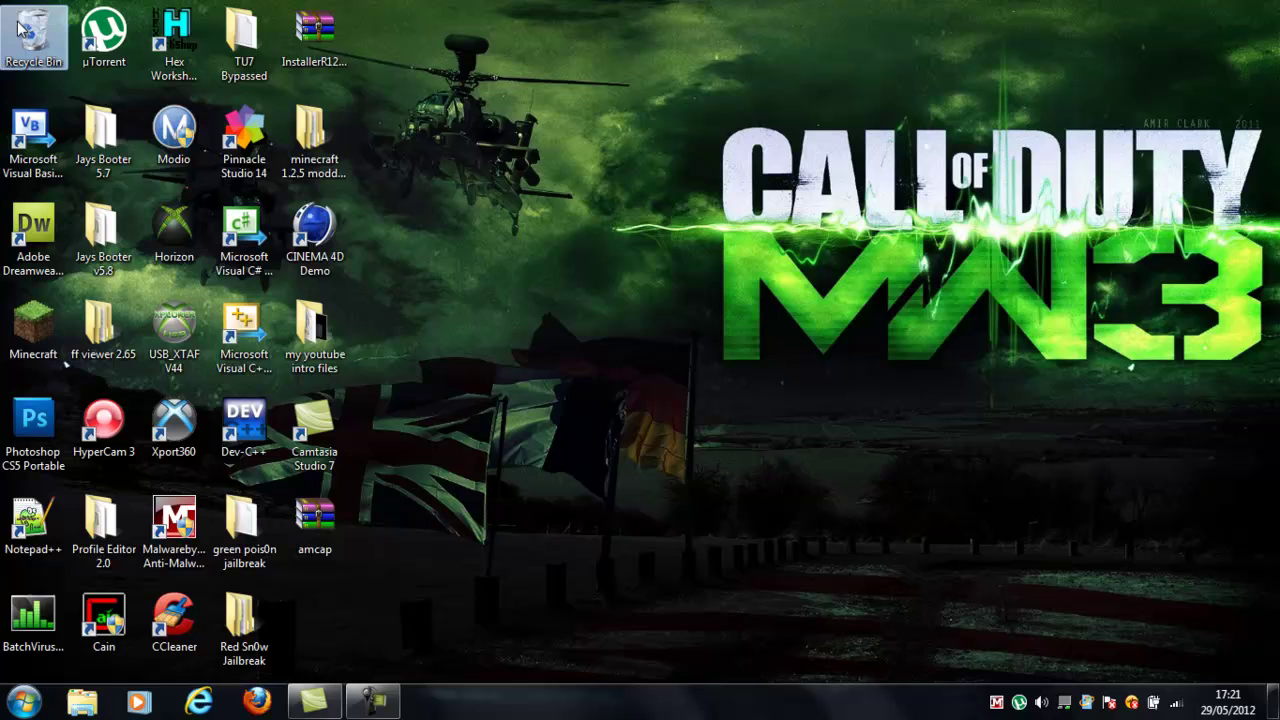
left_click(62, 55)
key("Return")
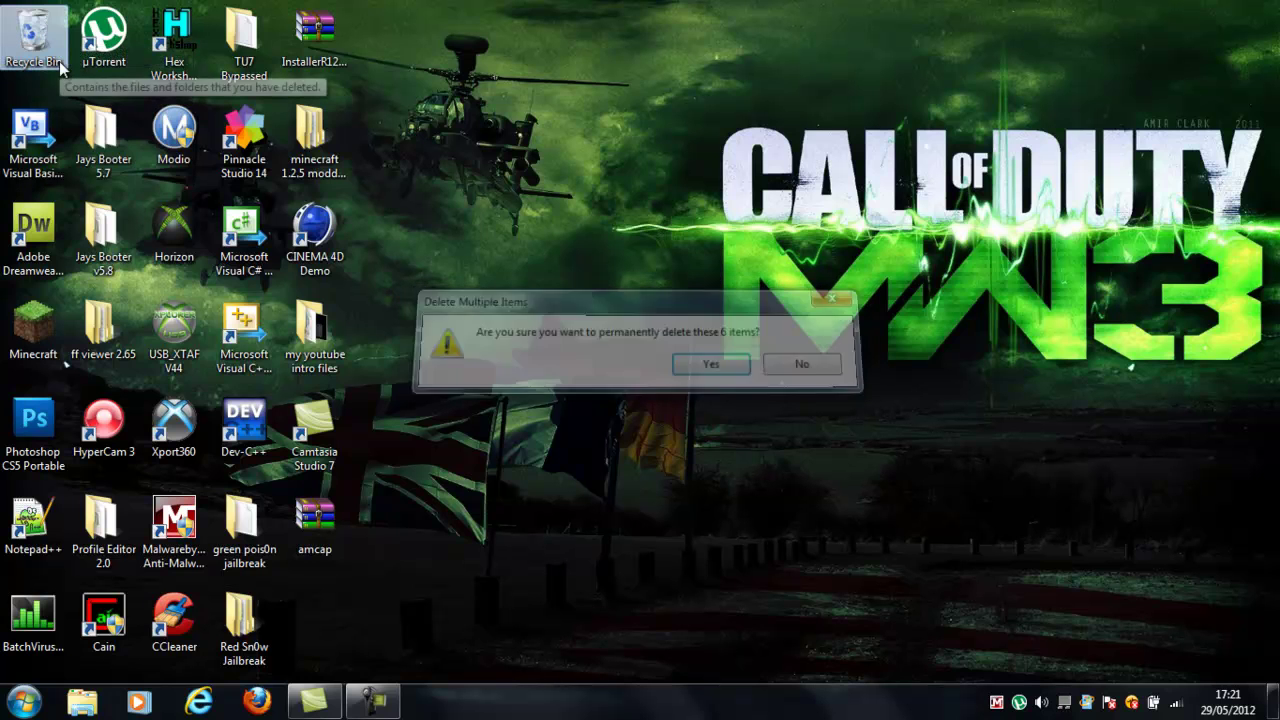
left_click_drag(621, 33, 725, 273)
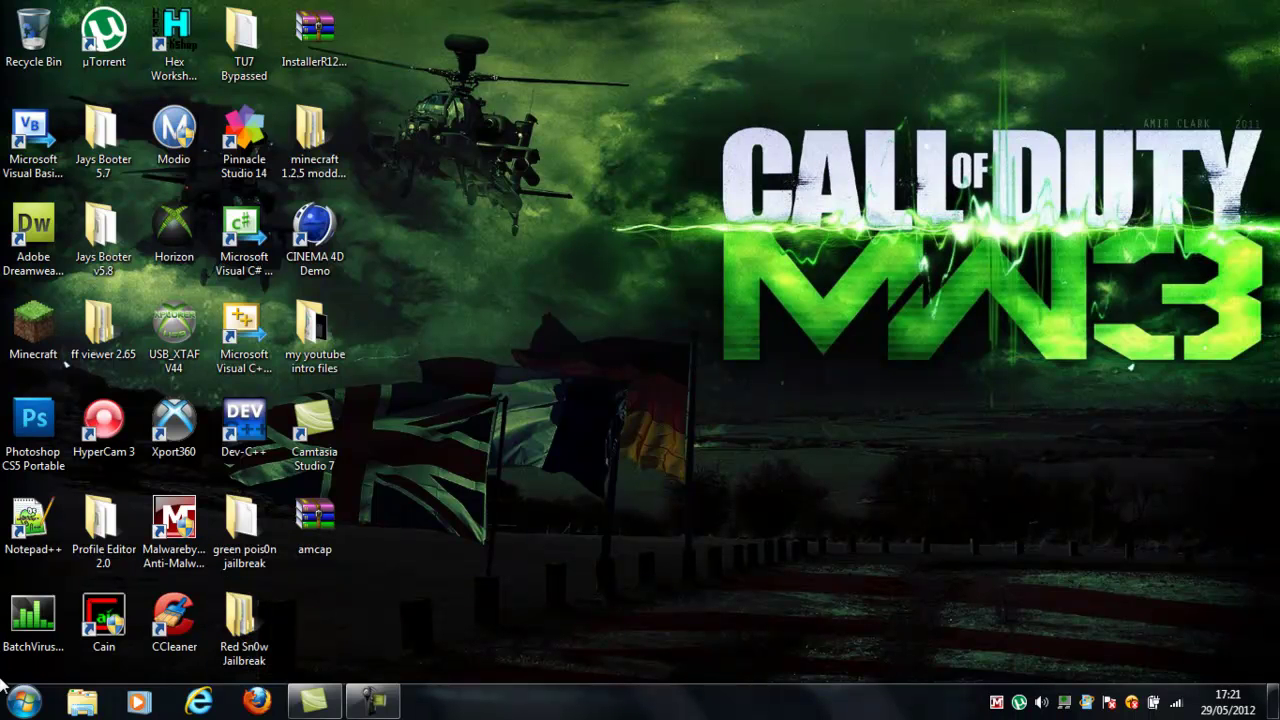
Move the CCleaner and Malwarebytes shortcuts side by side near the desktop centre and select both
left_click_drag(183, 634, 567, 521)
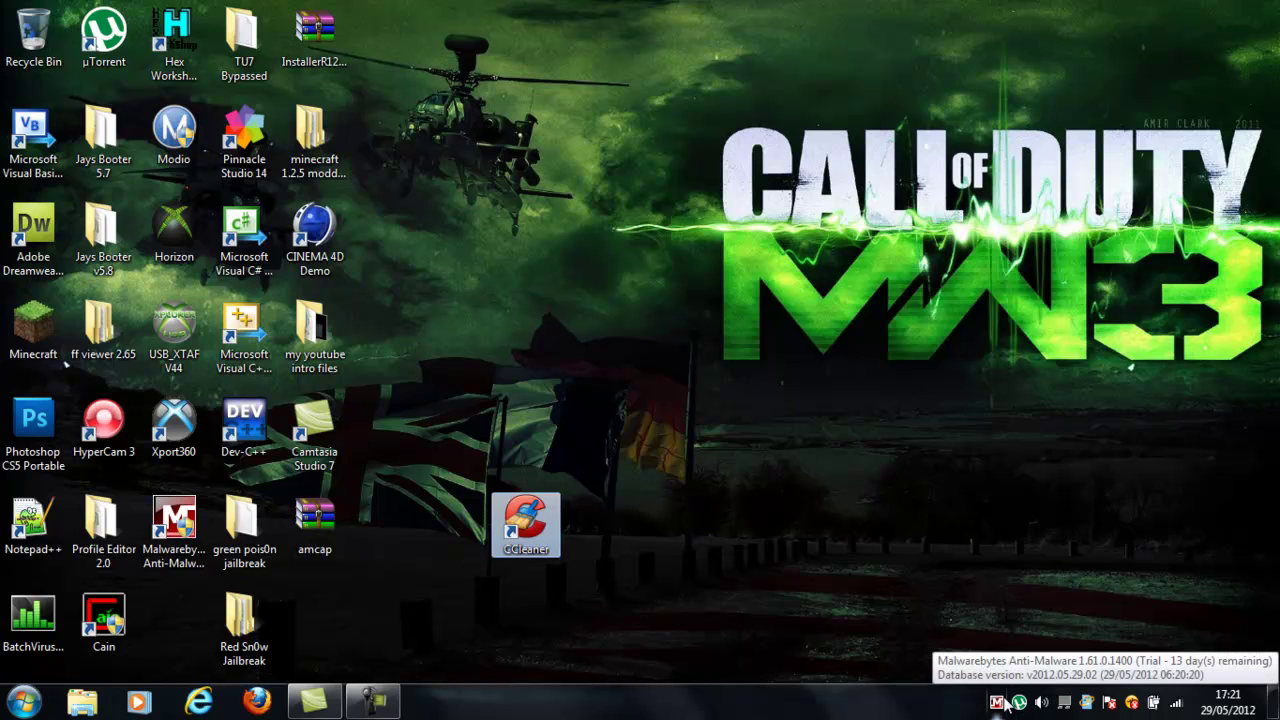
left_click_drag(174, 525, 617, 510)
left_click(367, 652)
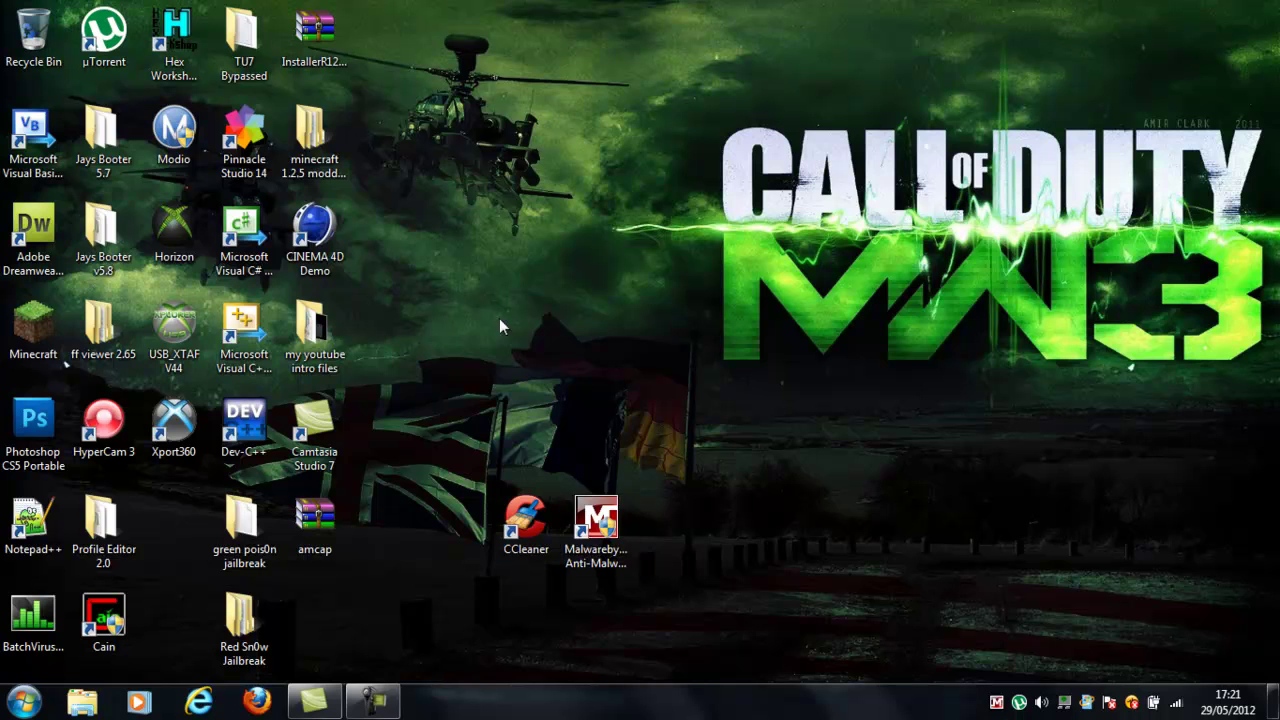
left_click_drag(426, 324, 786, 651)
key("super")
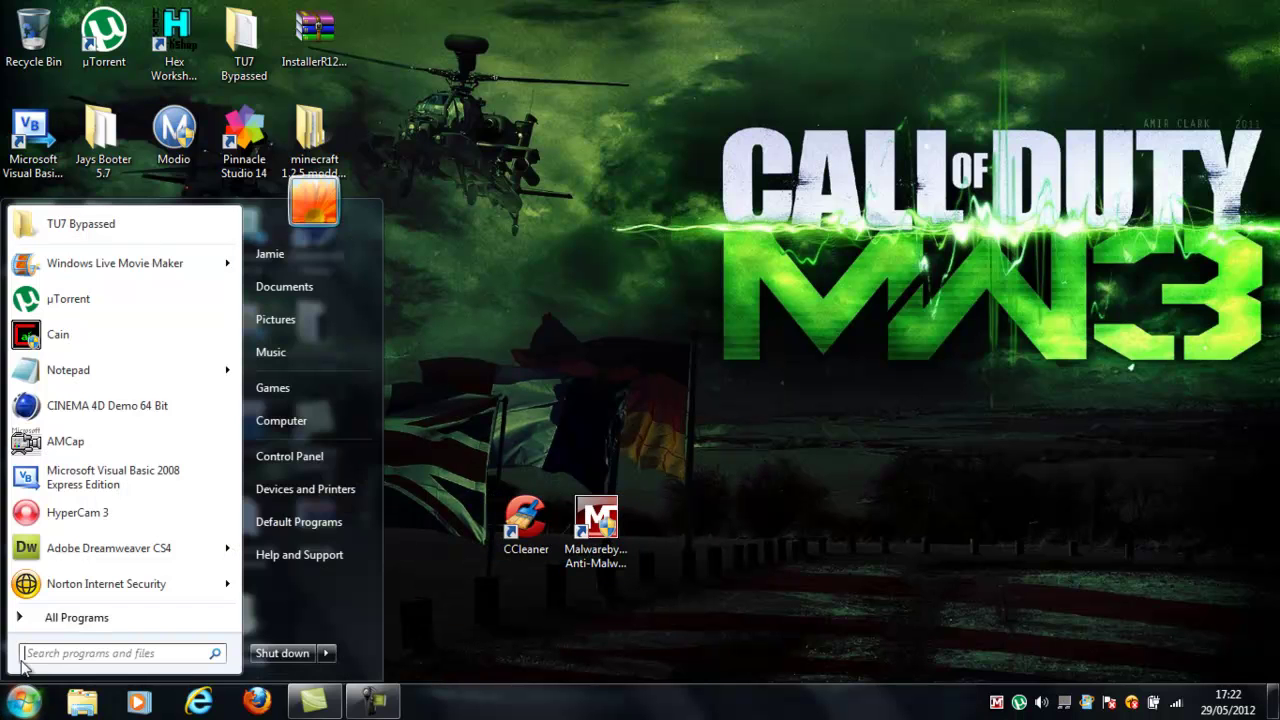
left_click(328, 456)
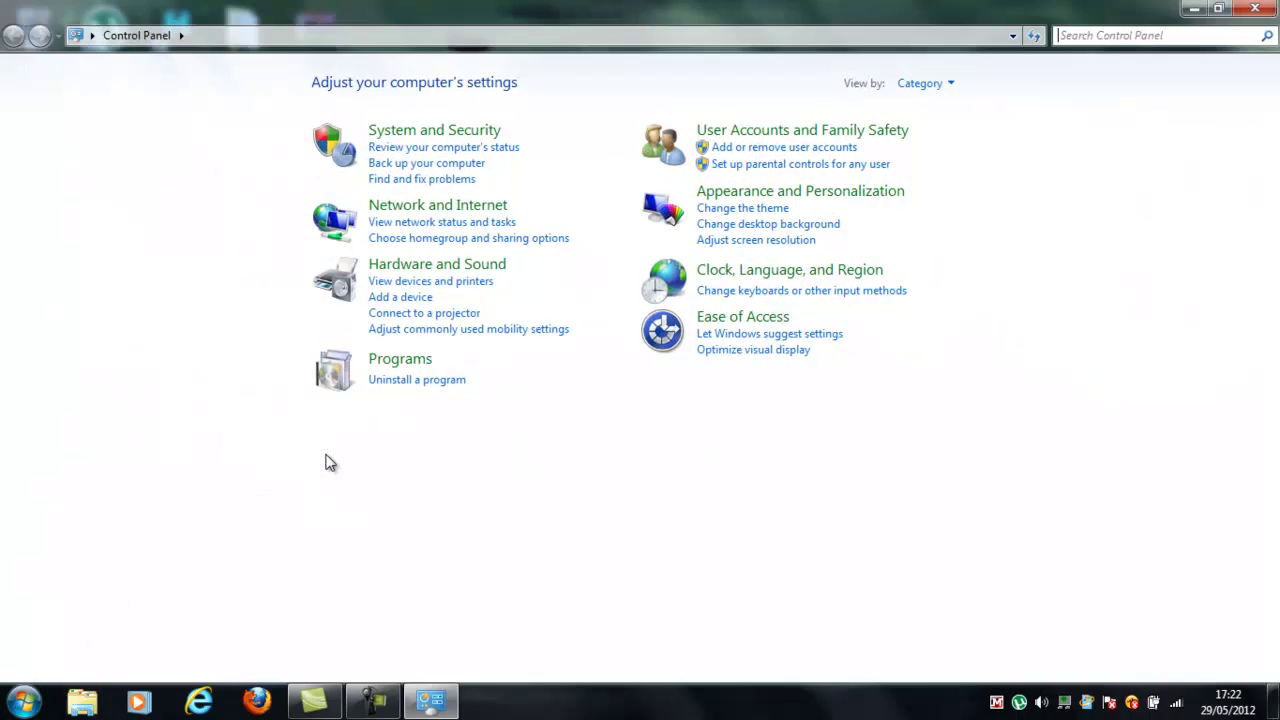
left_click(417, 206)
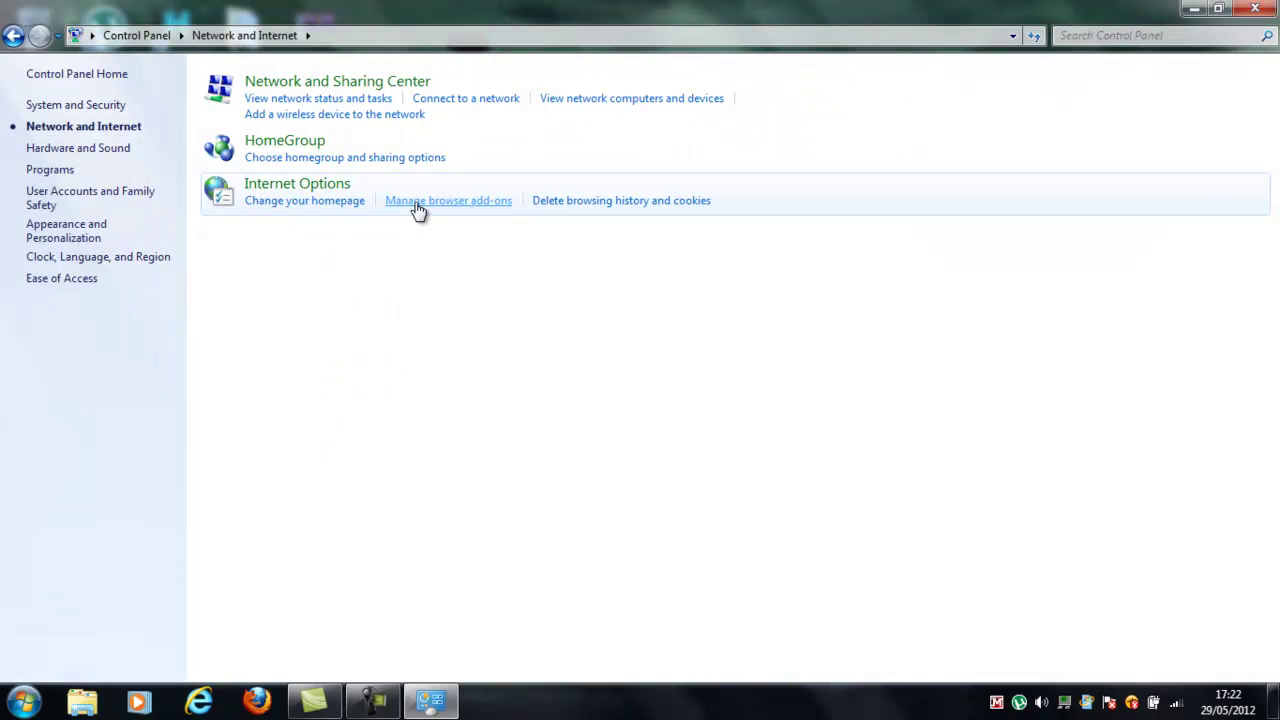
left_click(357, 203)
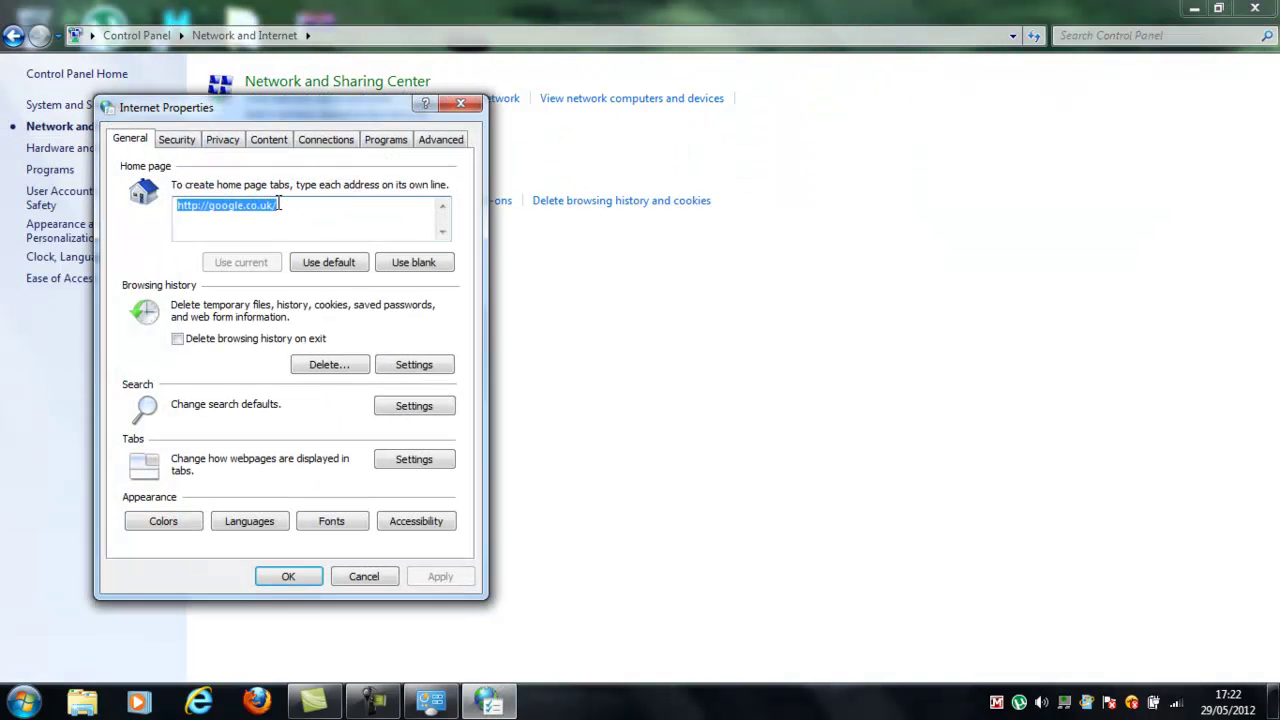
left_click_drag(312, 126, 575, 128)
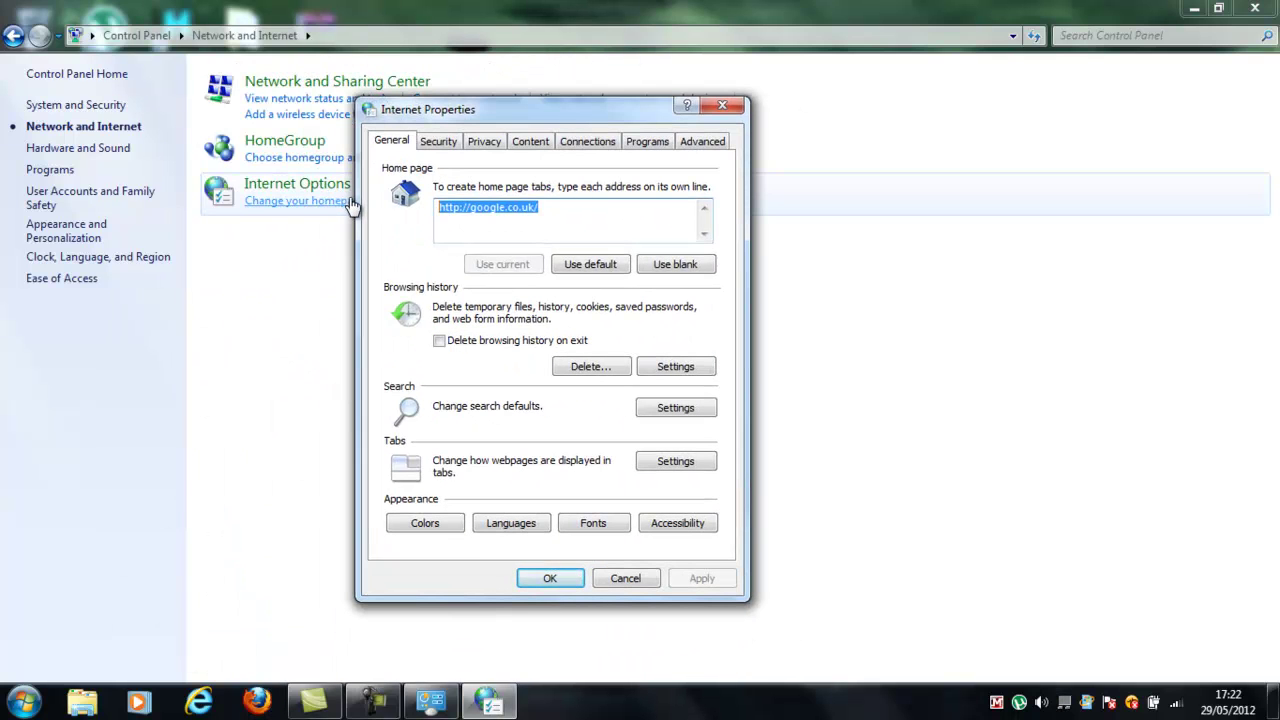
type("ht")
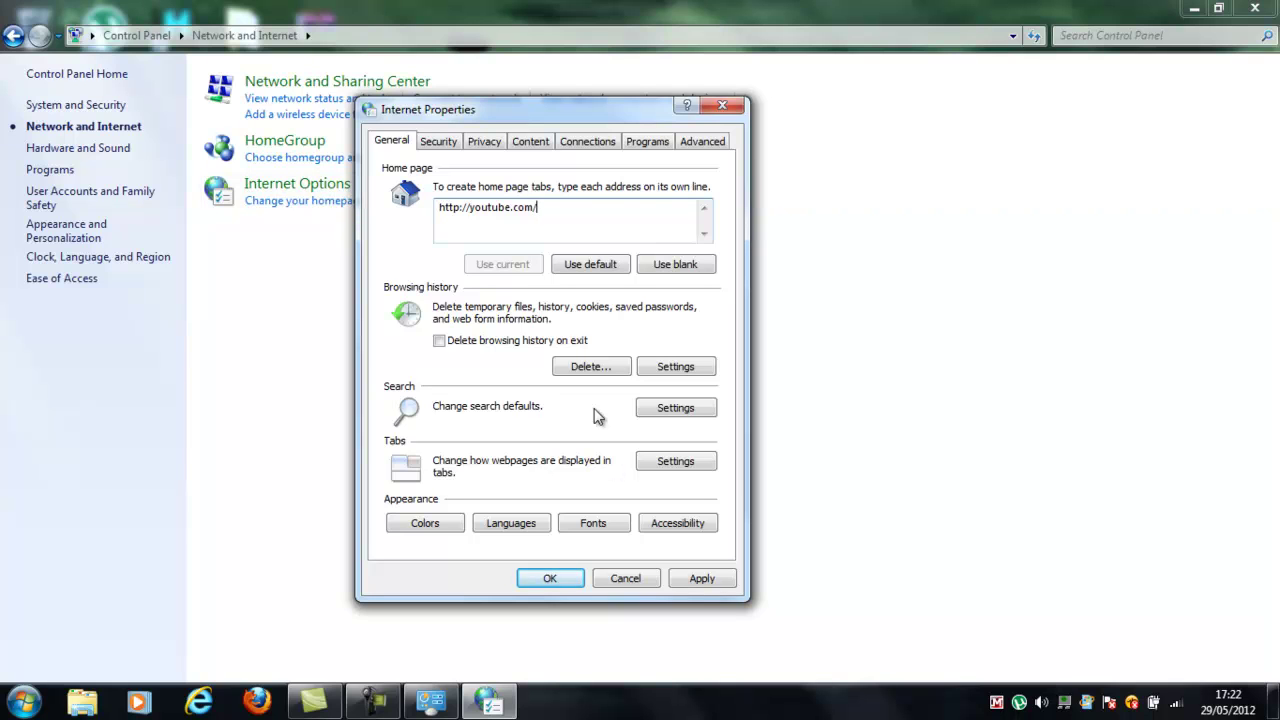
left_click(549, 580)
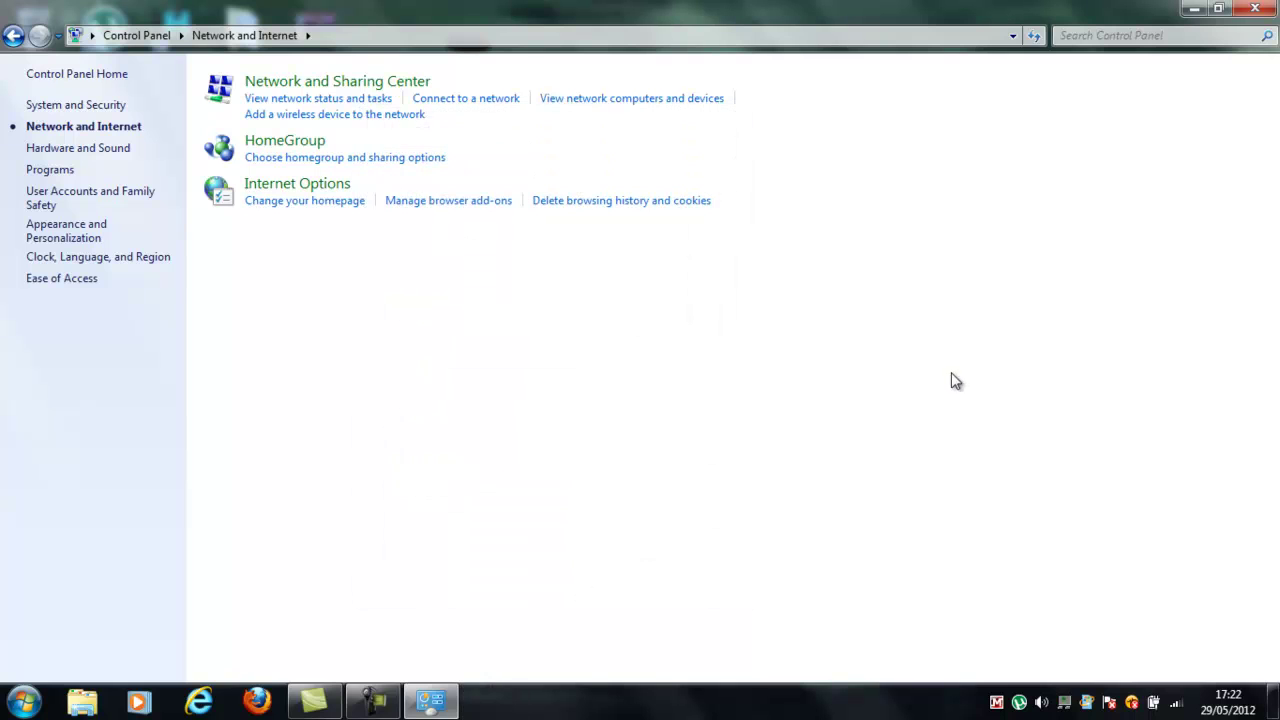
Close Control Panel, open the C: drive and look through Program Files (x86) and Program Files
key("alt+F4")
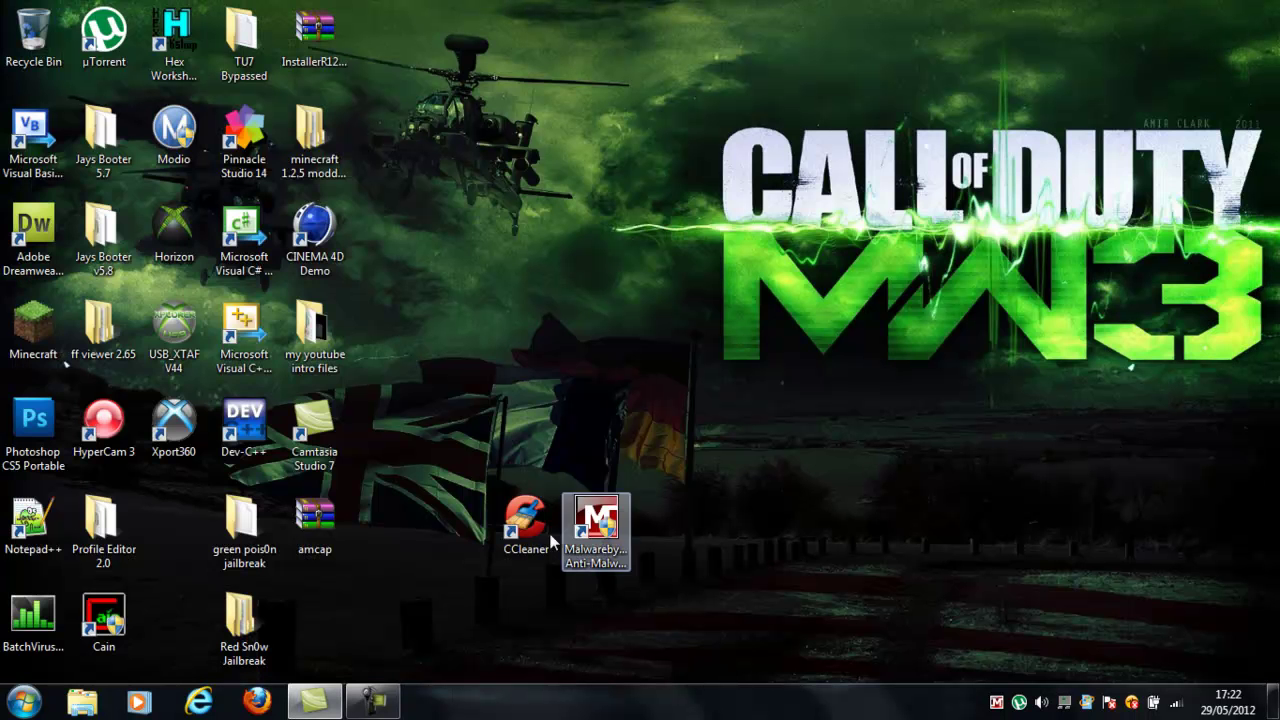
left_click(24, 700)
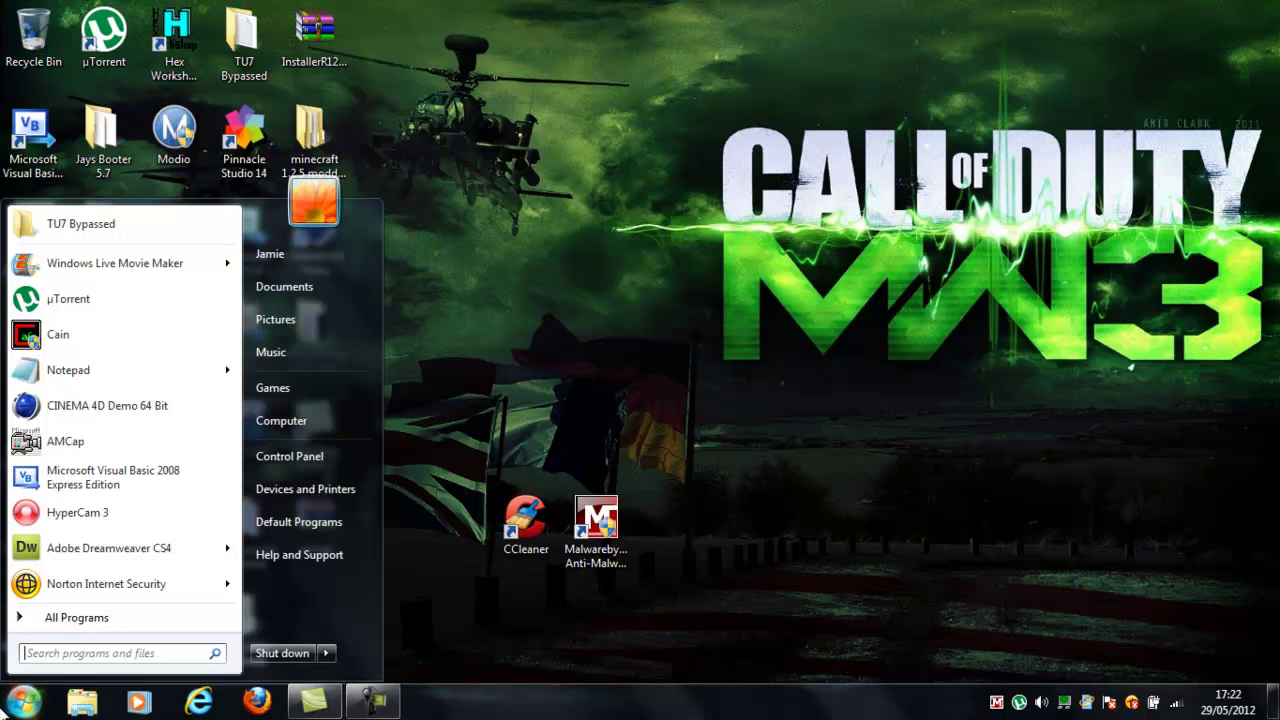
left_click(300, 422)
double_click(597, 262)
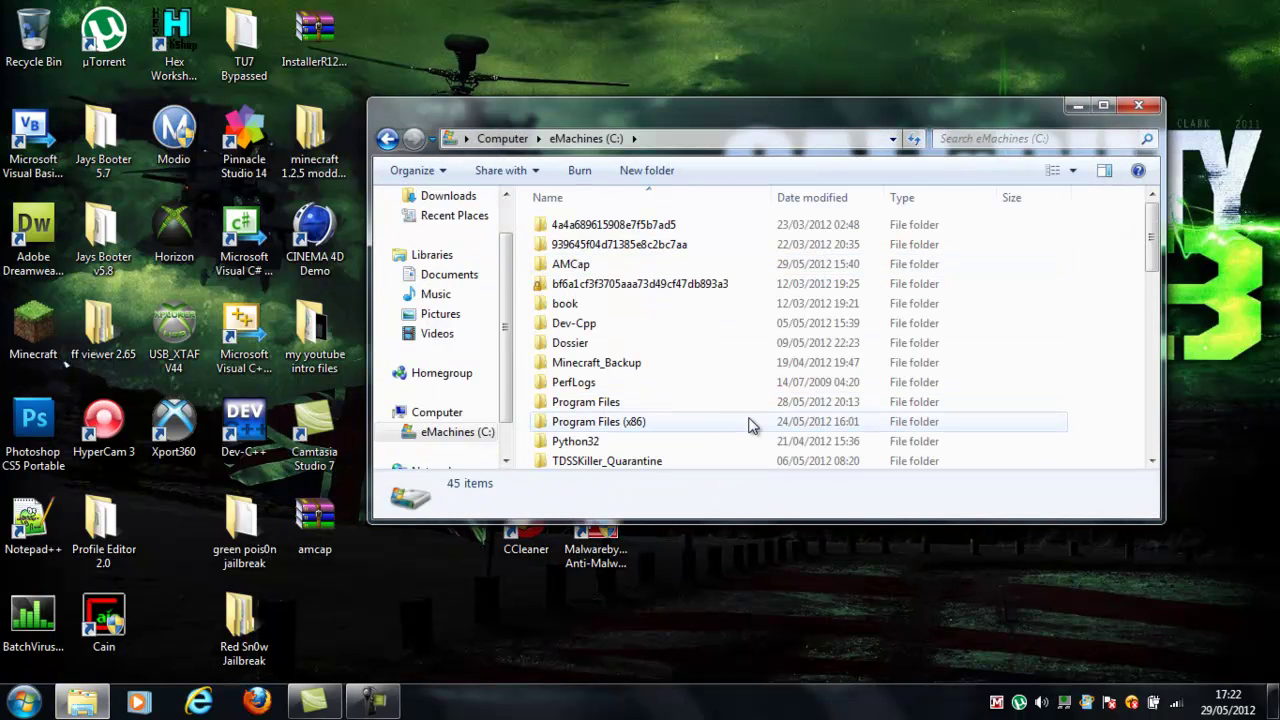
double_click(752, 425)
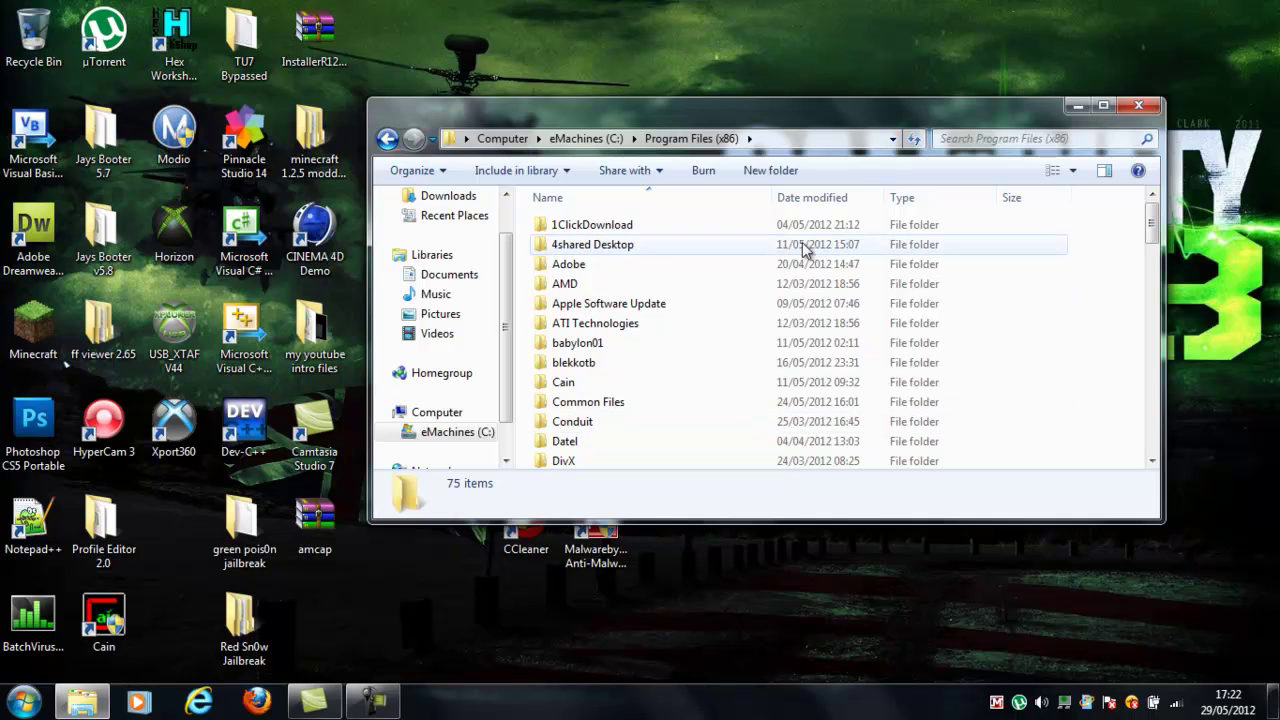
left_click_drag(1151, 244, 1214, 238)
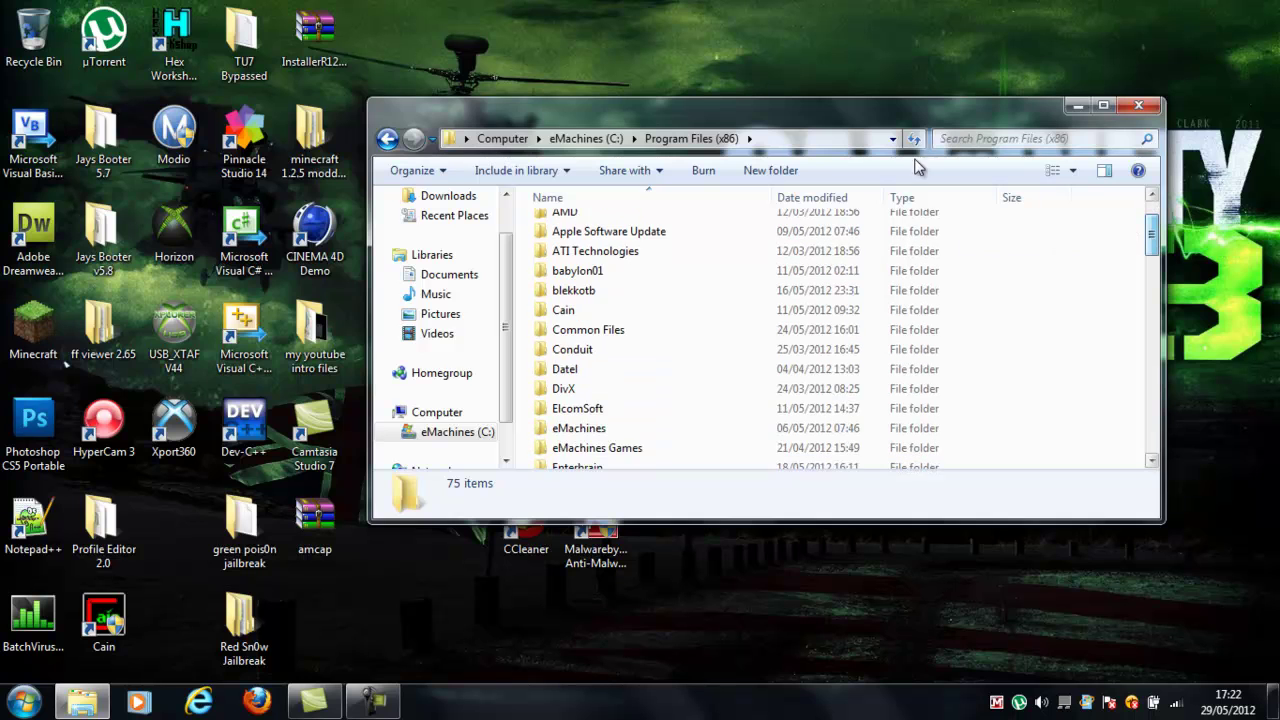
left_click(387, 138)
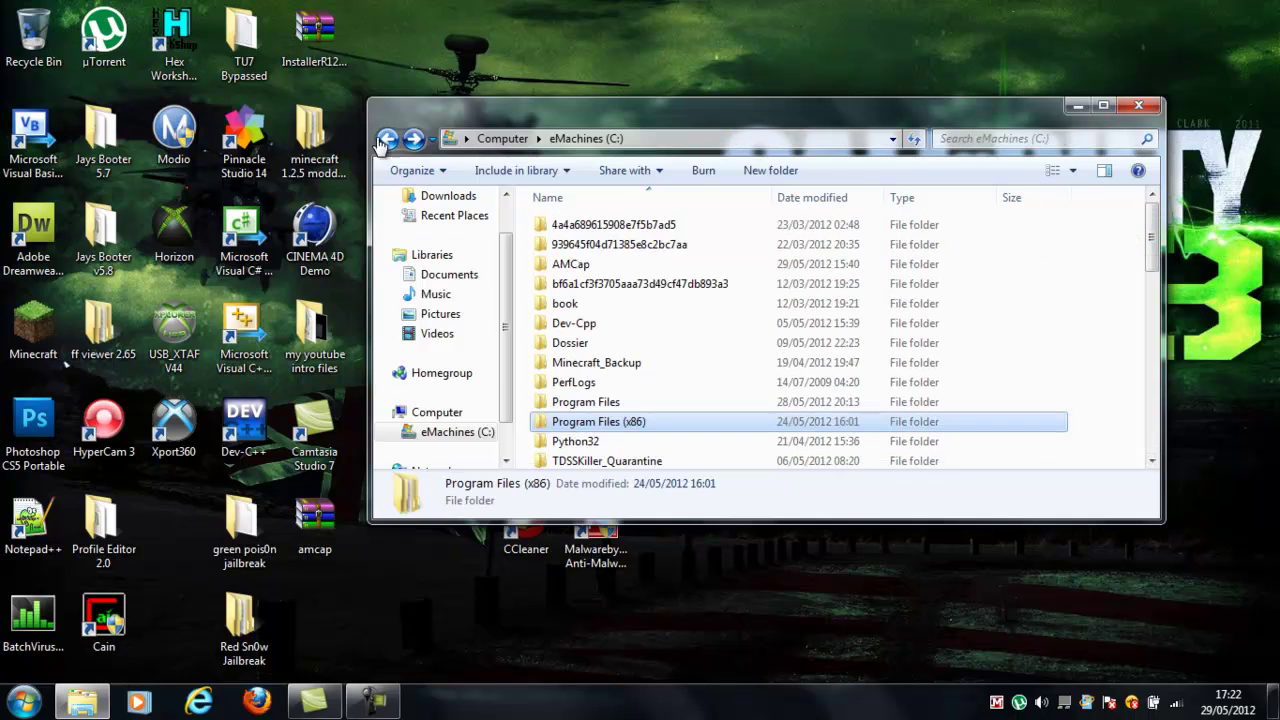
double_click(573, 405)
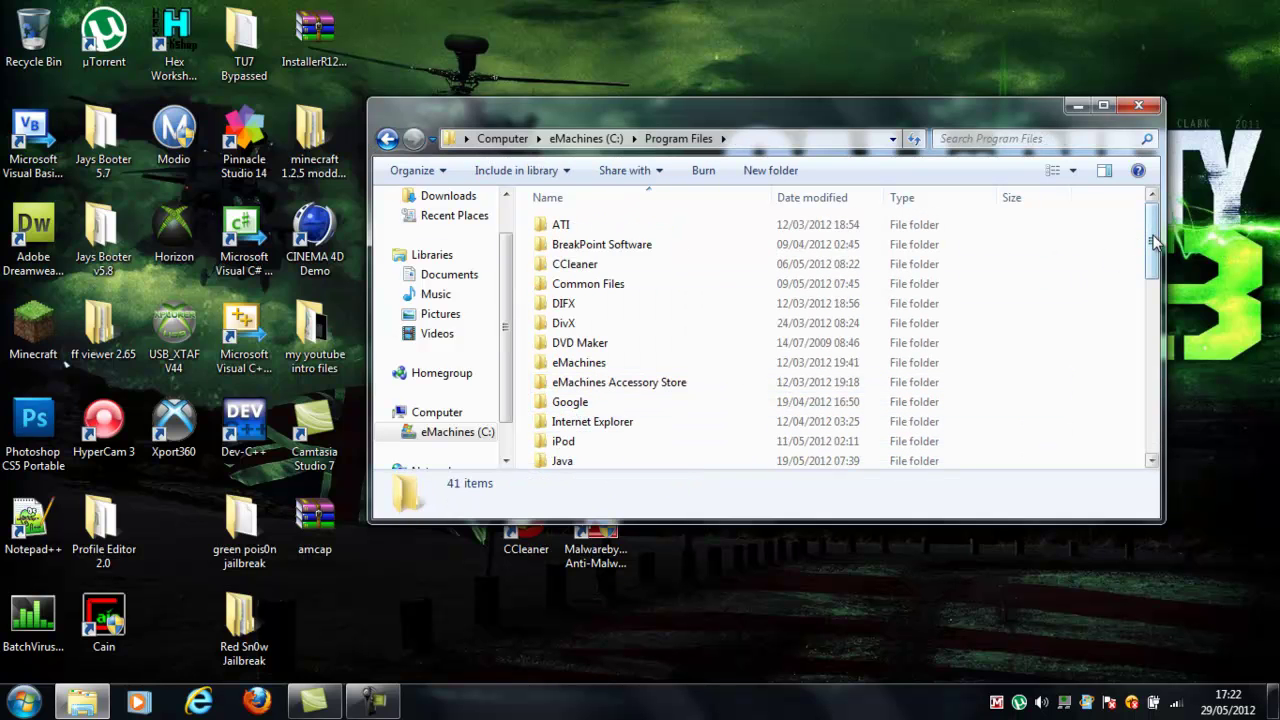
left_click_drag(1154, 240, 1153, 436)
left_click(387, 138)
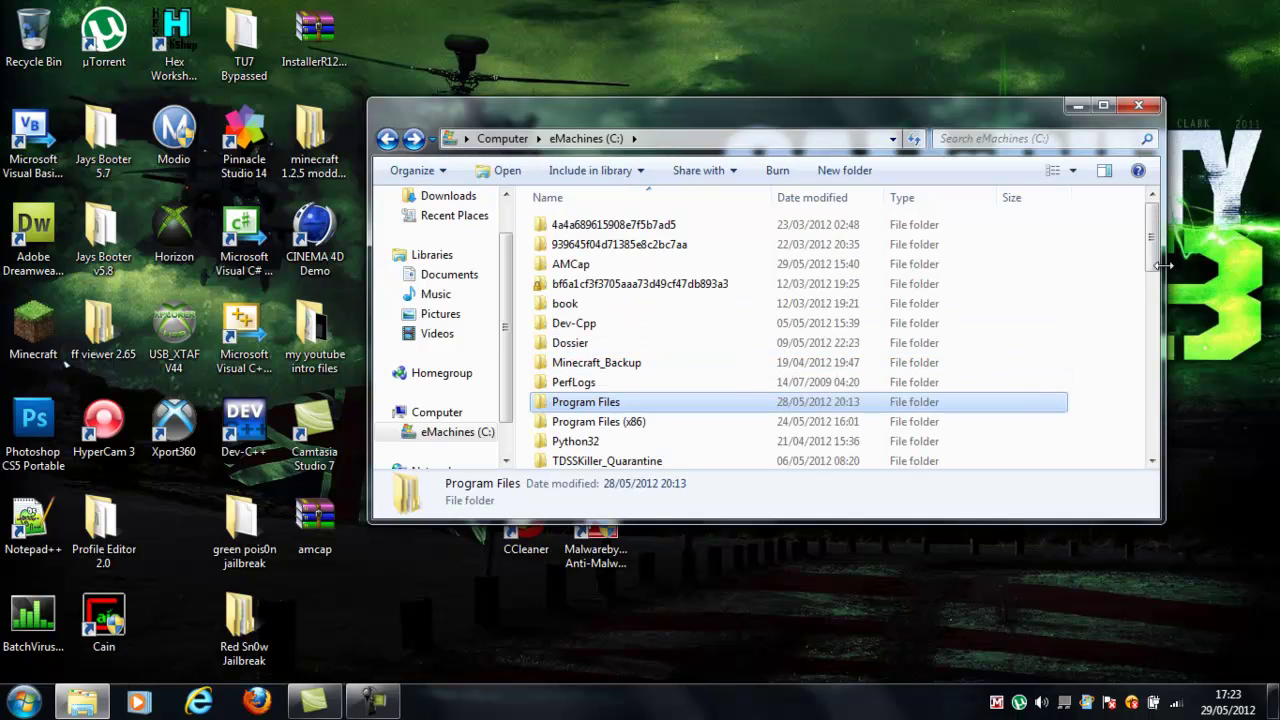
Navigate from C: into Windows\System32\drivers\etc
left_click_drag(1153, 243, 1154, 282)
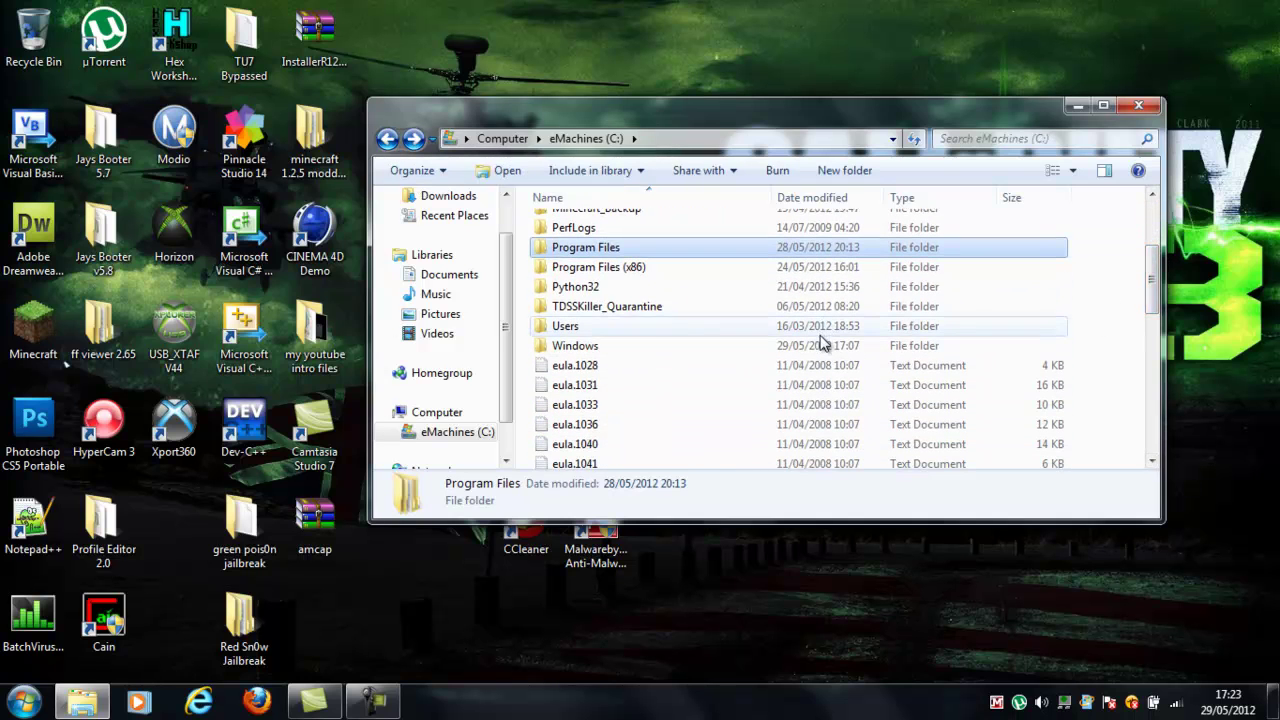
double_click(820, 344)
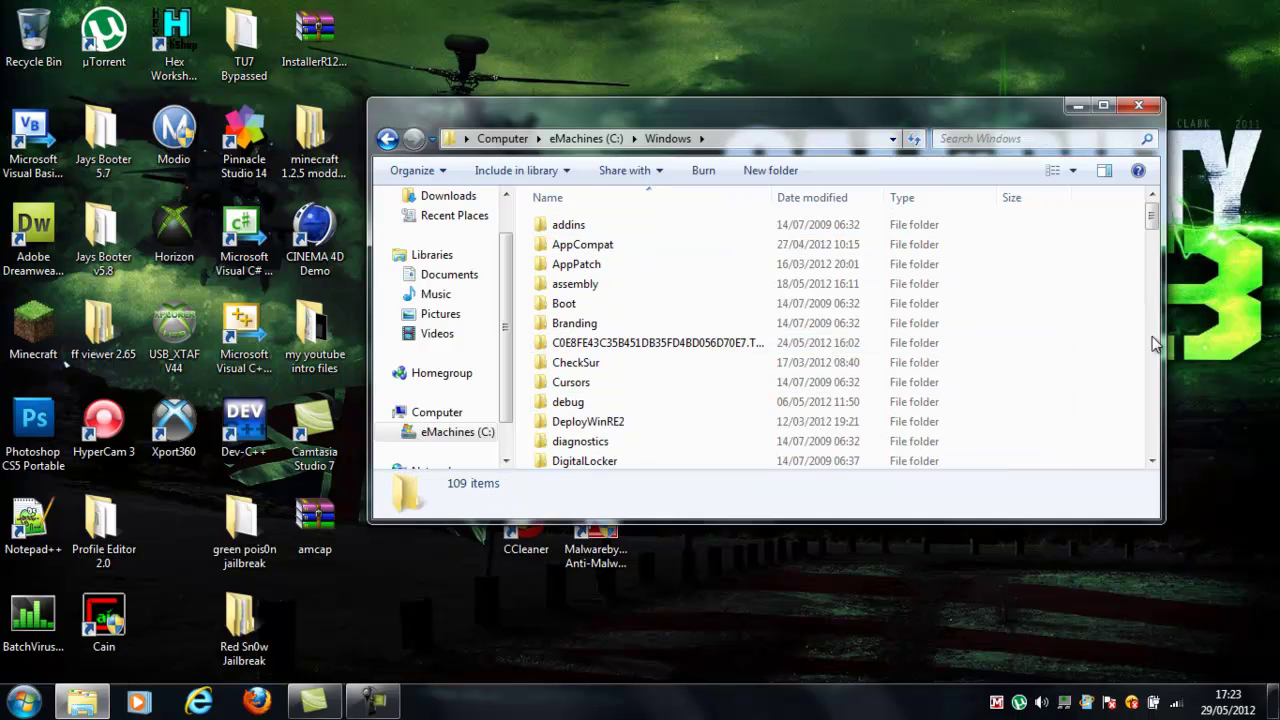
left_click_drag(1157, 228, 1175, 322)
double_click(828, 407)
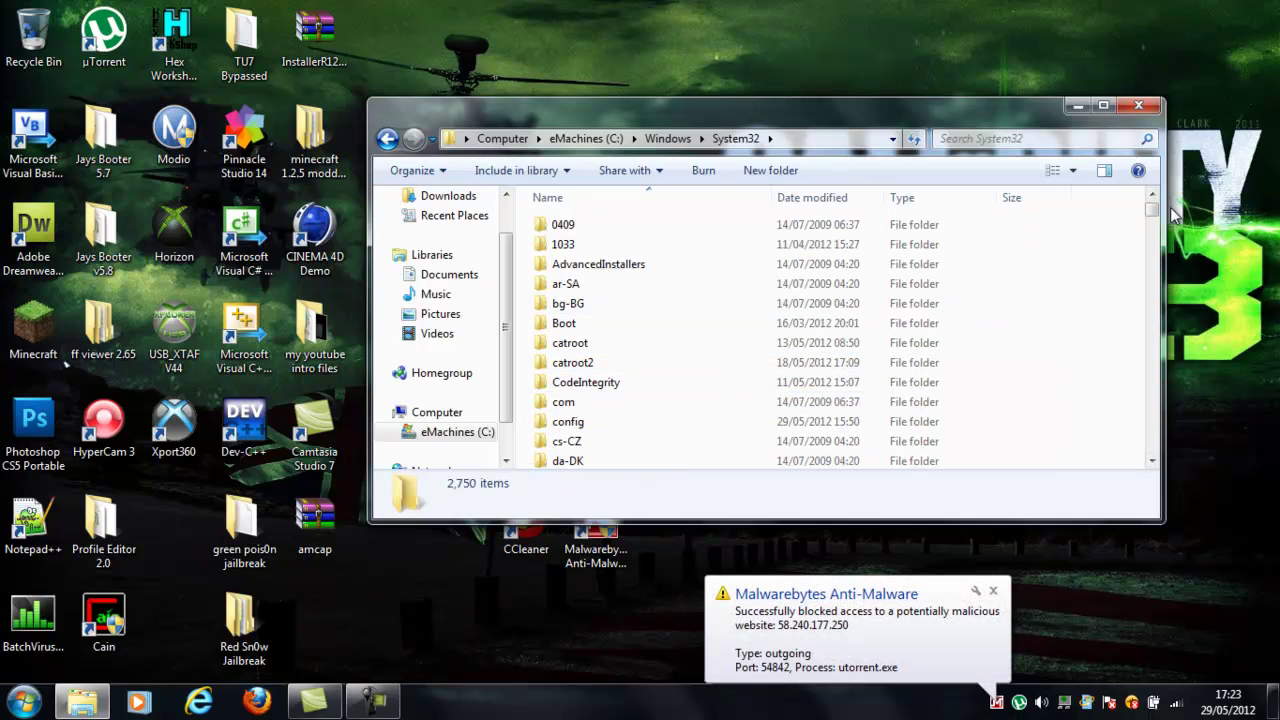
left_click_drag(1157, 213, 1155, 216)
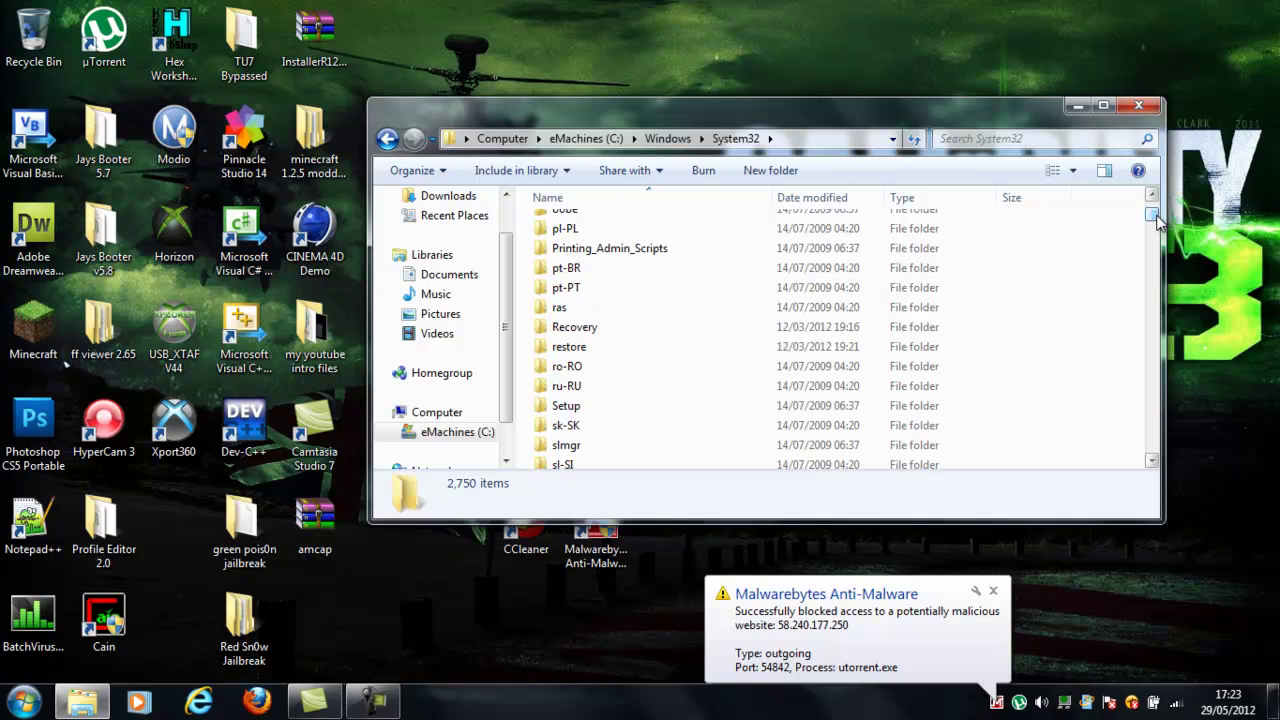
left_click(1153, 196)
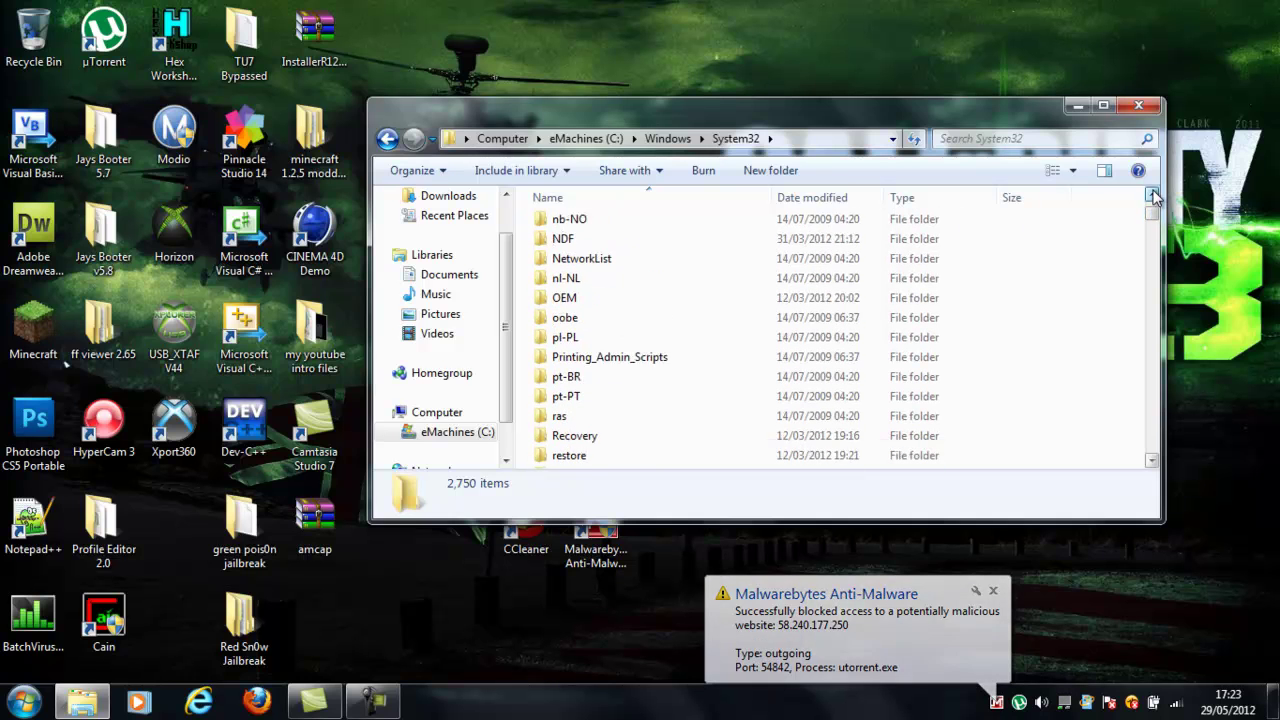
left_click_drag(1154, 196, 1154, 196)
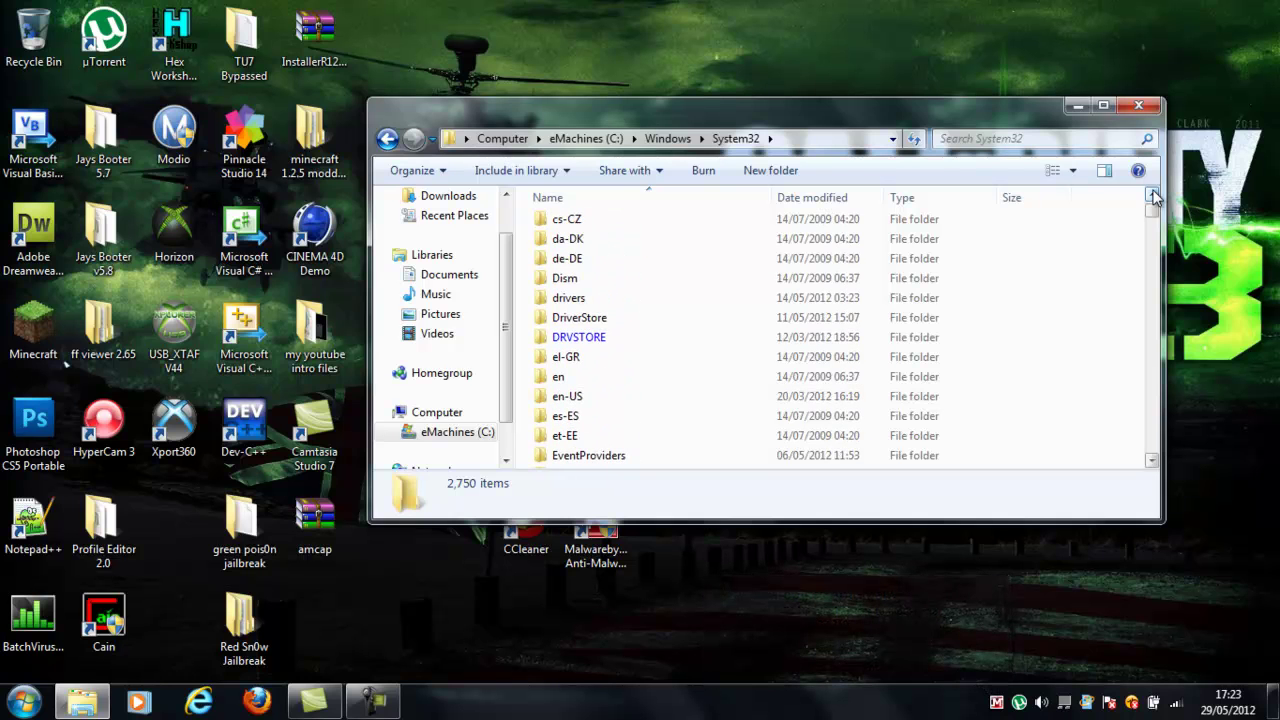
double_click(634, 298)
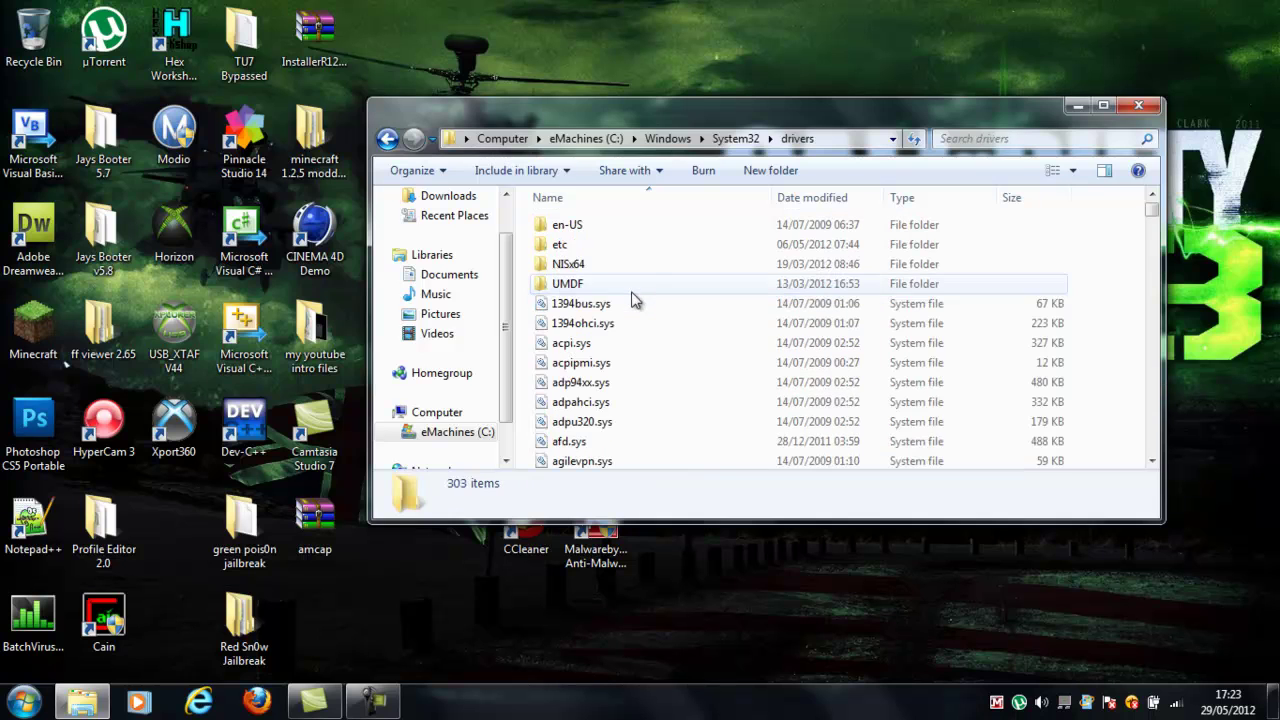
double_click(622, 250)
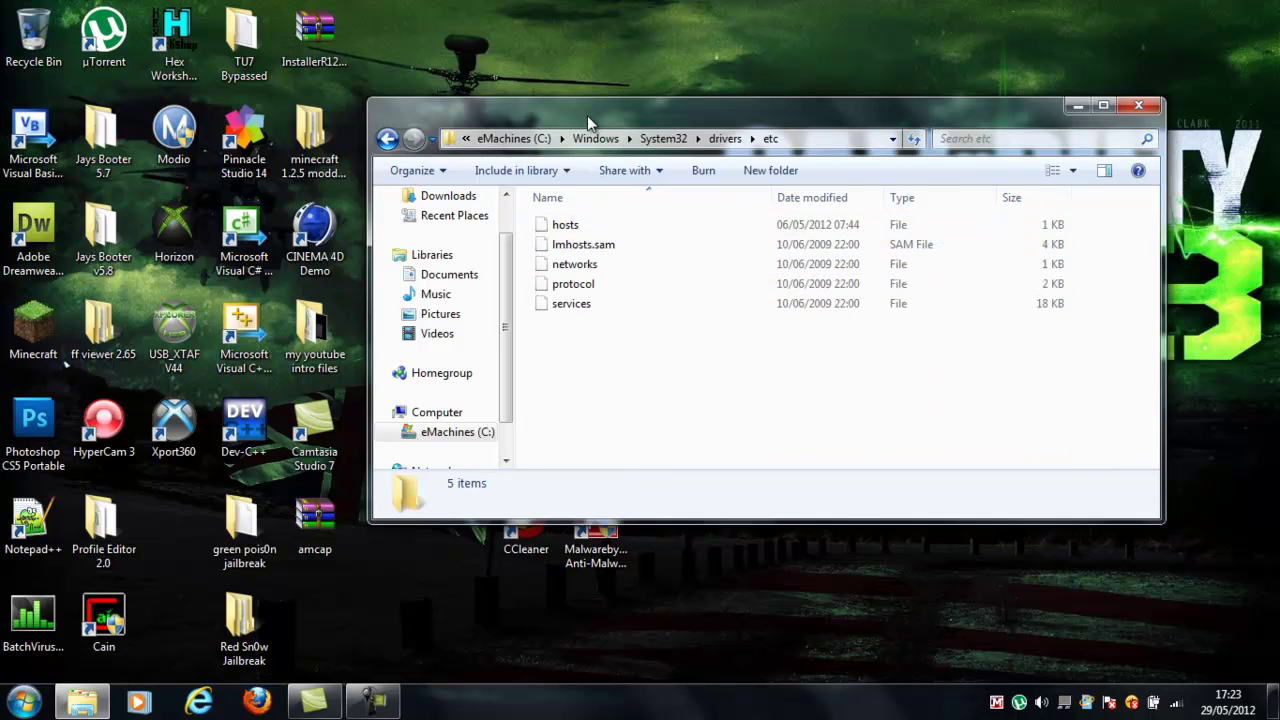
Copy the hosts file from the etc folder and paste it onto the desktop
left_click_drag(587, 115, 707, 149)
left_click(697, 261)
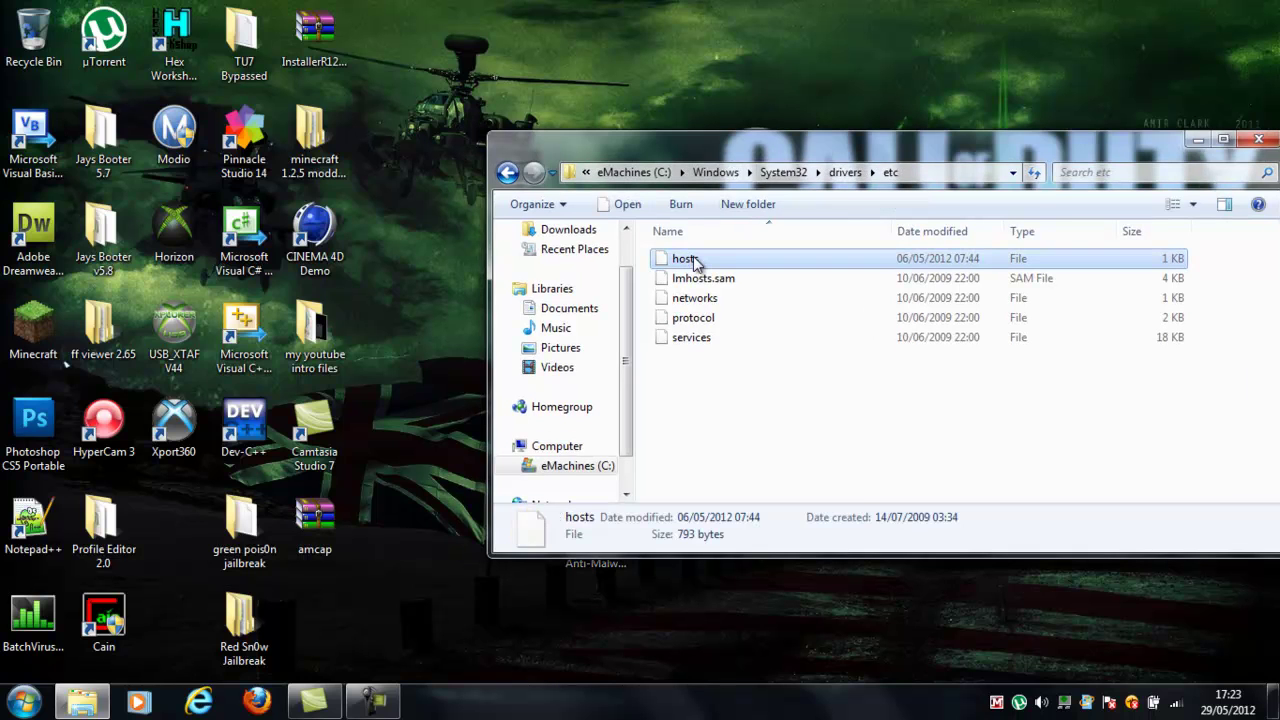
right_click(697, 261)
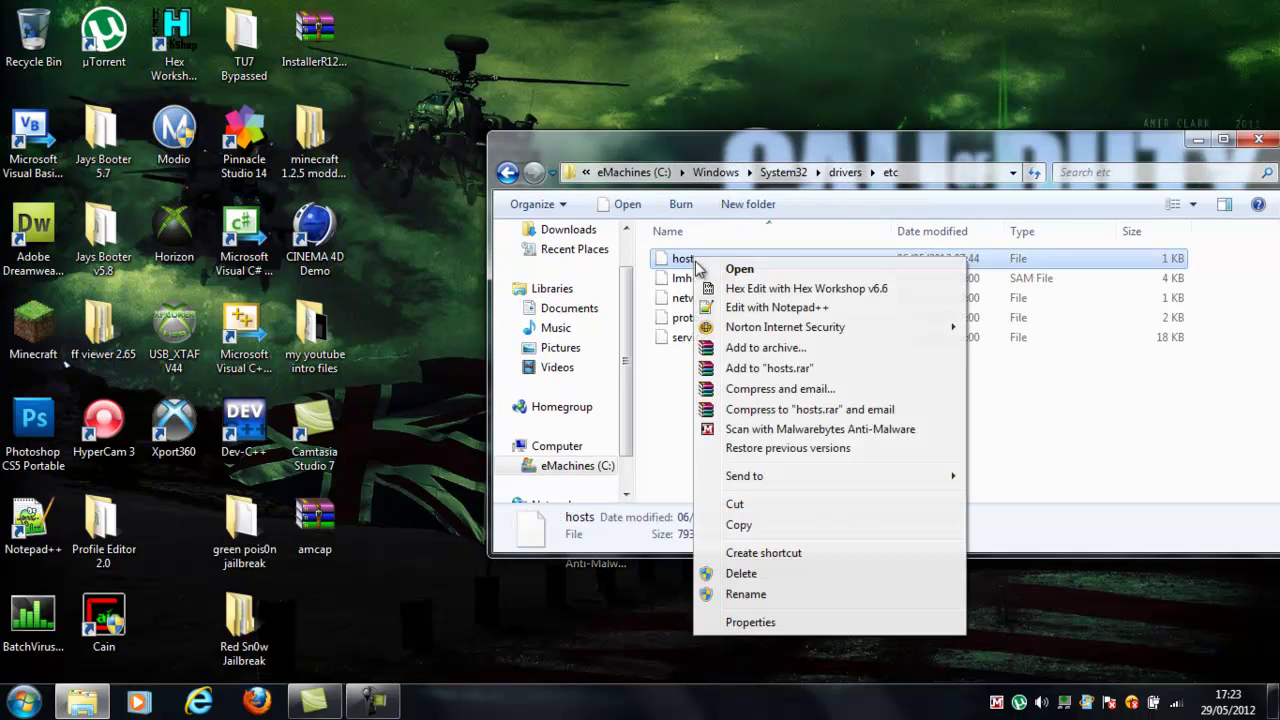
left_click(750, 525)
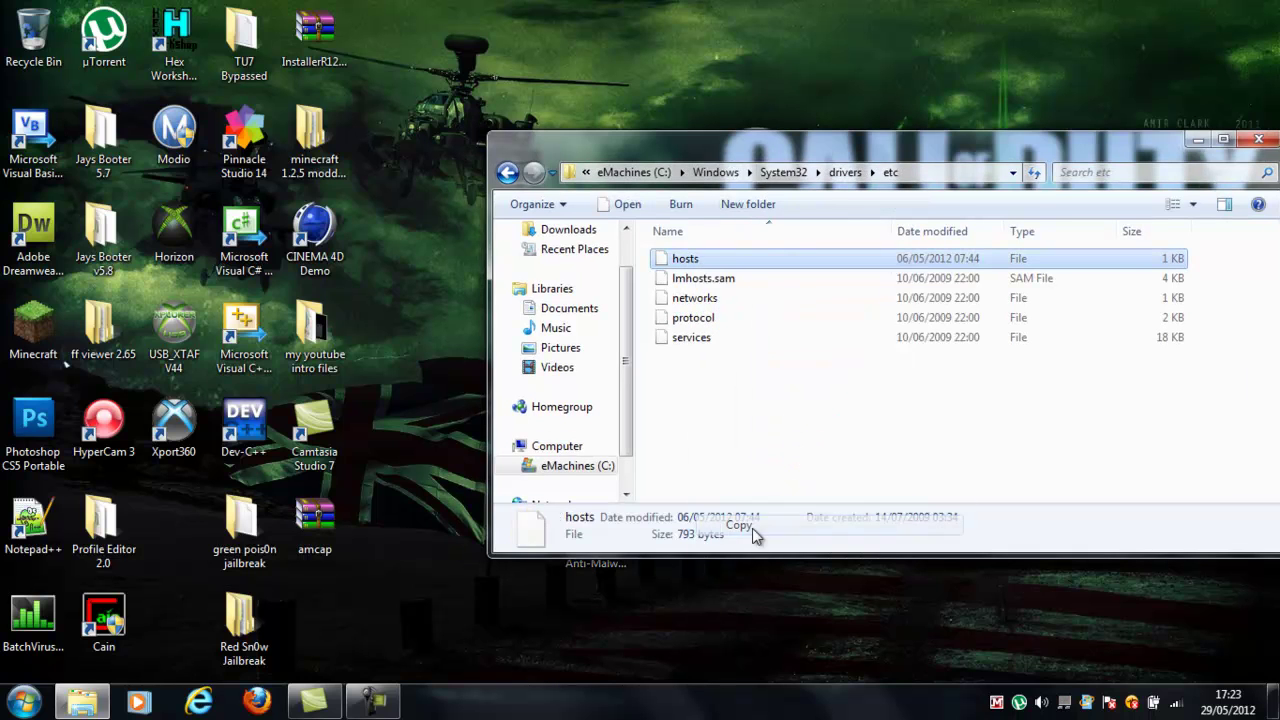
right_click(481, 96)
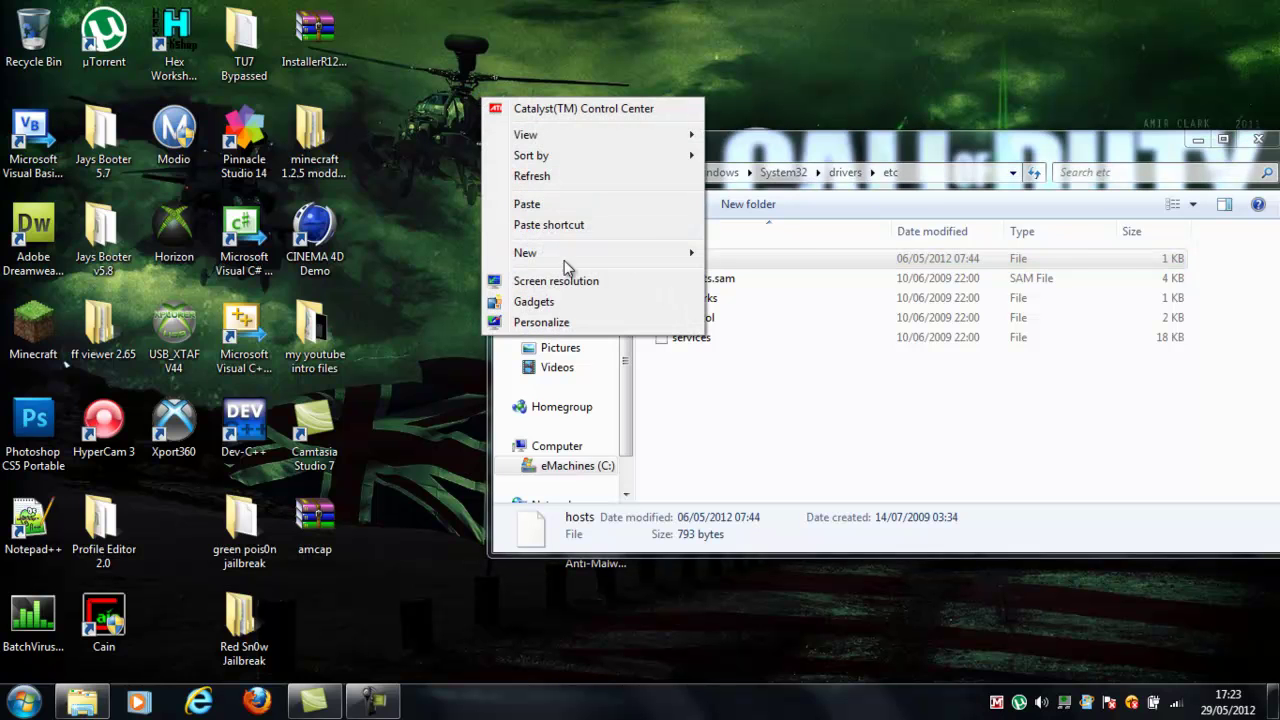
left_click(545, 210)
Minimize the etc window and open the desktop hosts copy with Notepad
left_click_drag(652, 132, 497, 140)
left_click(1035, 145)
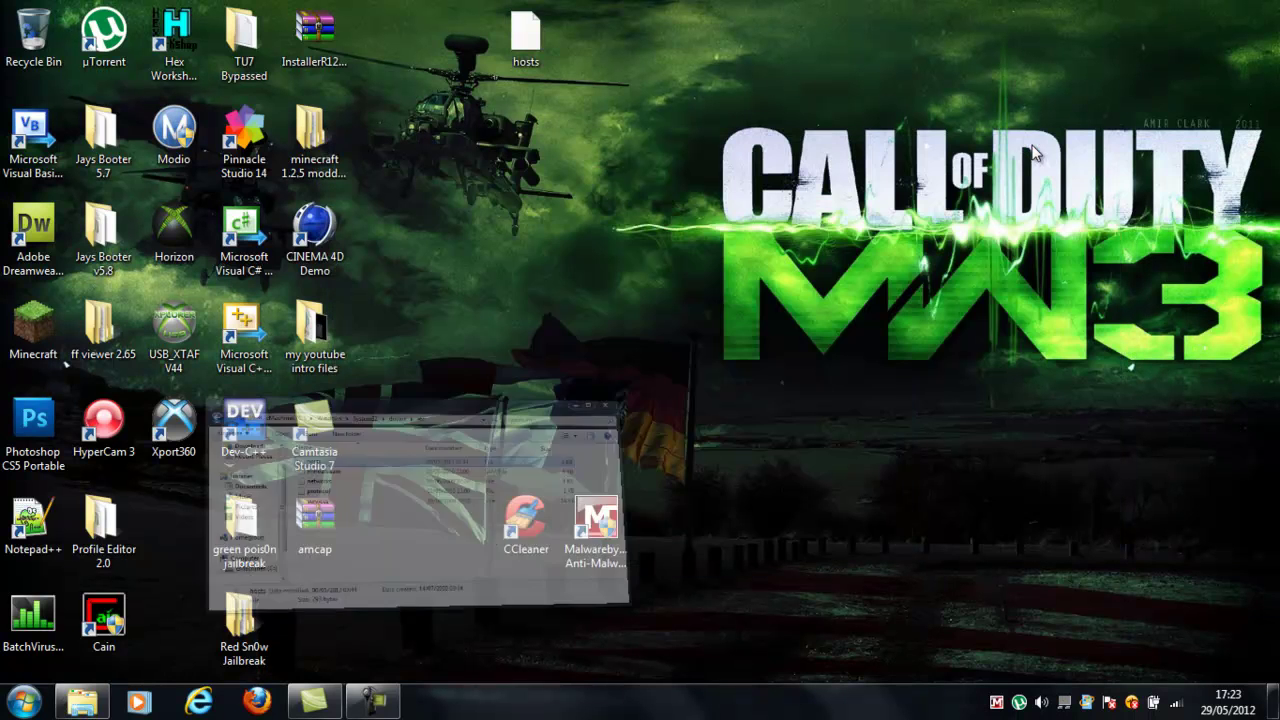
double_click(532, 38)
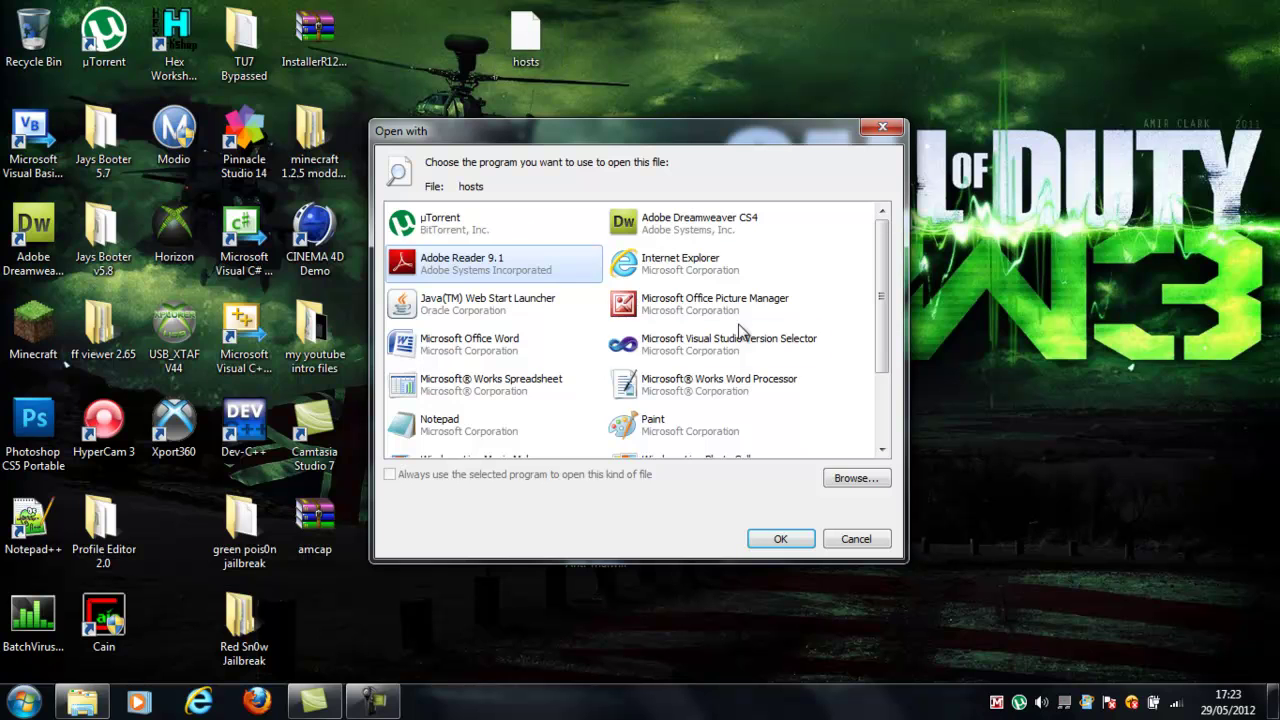
left_click(549, 424)
left_click(508, 380)
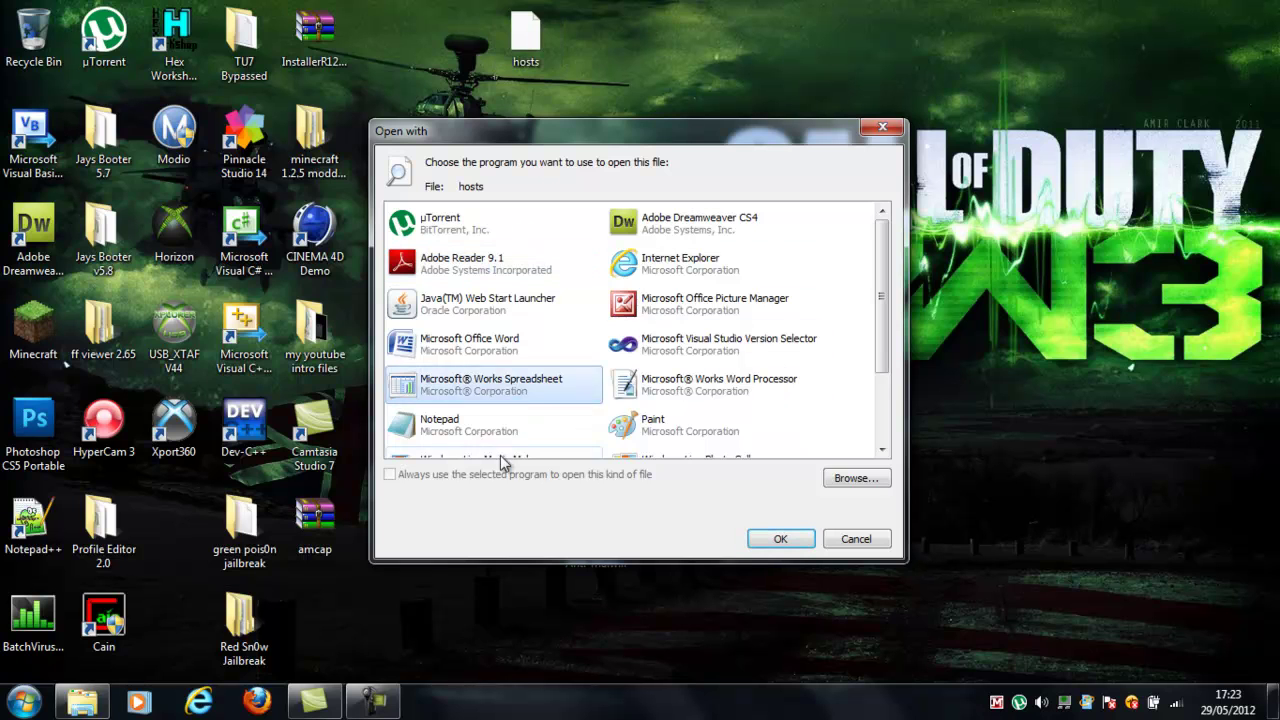
left_click(440, 428)
left_click(777, 538)
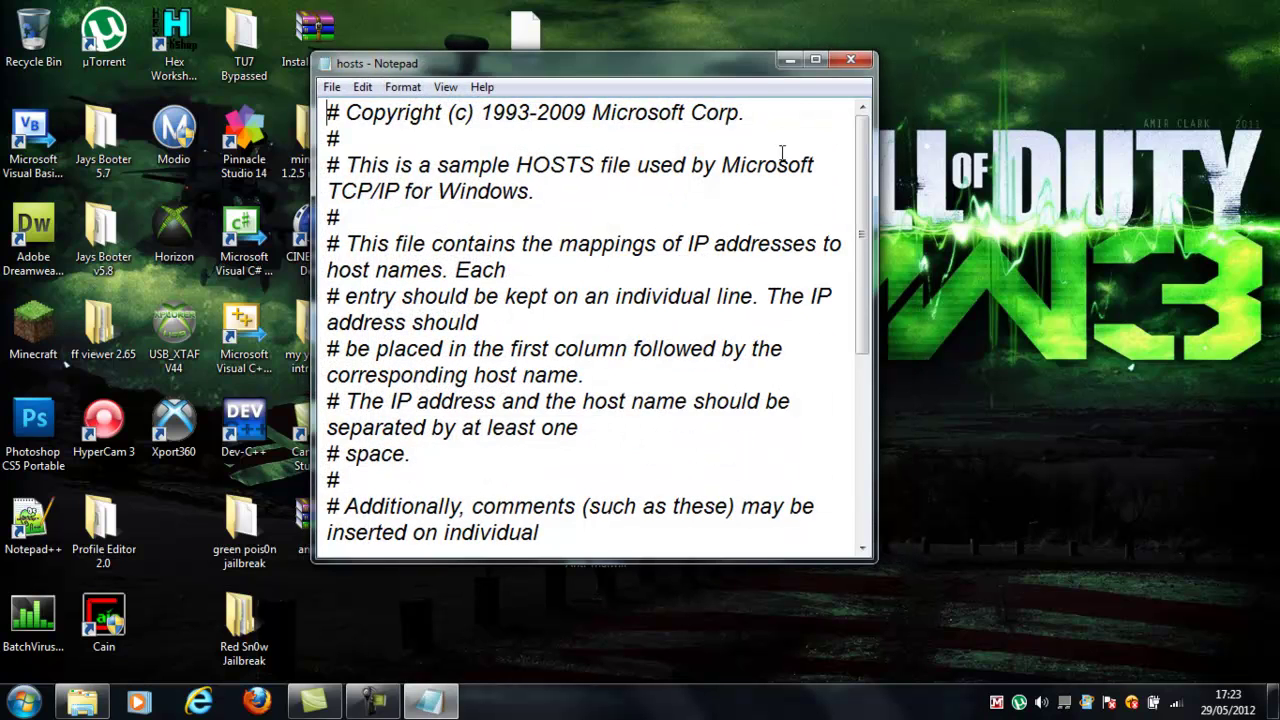
Check the maximized hosts text ends at the 127.0.0.1 localhost line, then save the file
left_click(808, 57)
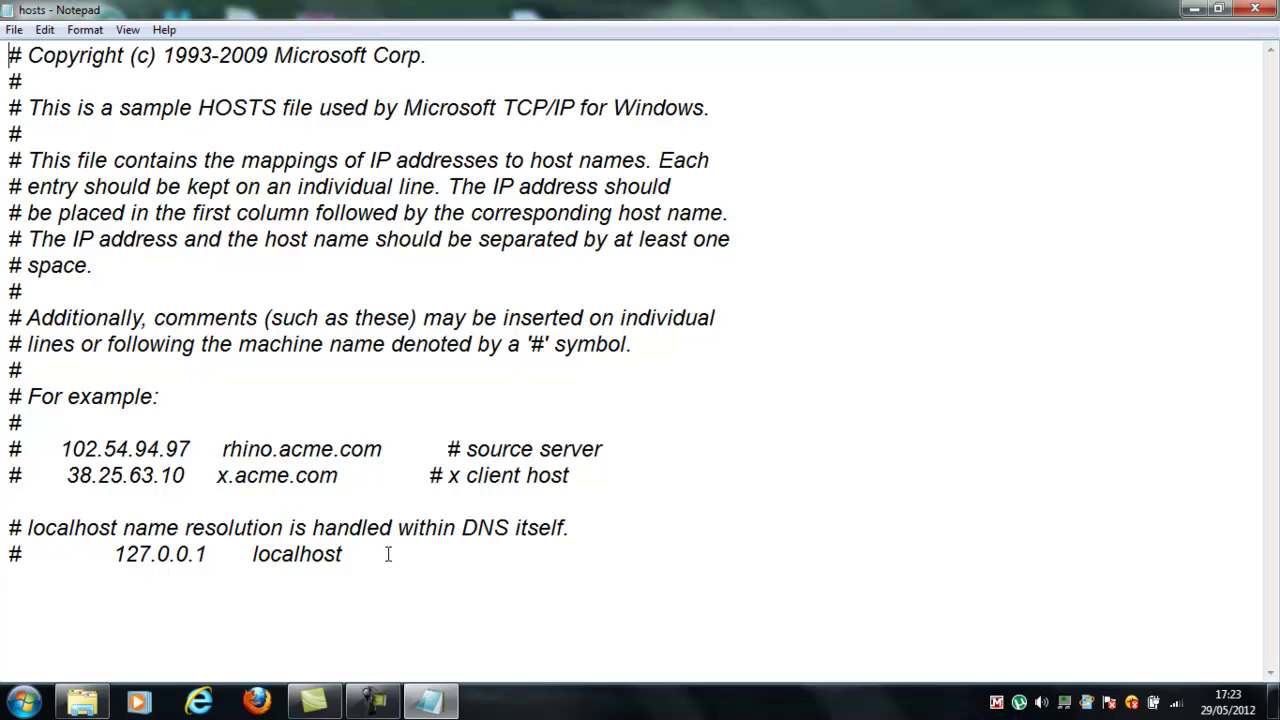
left_click_drag(388, 554, 5, 160)
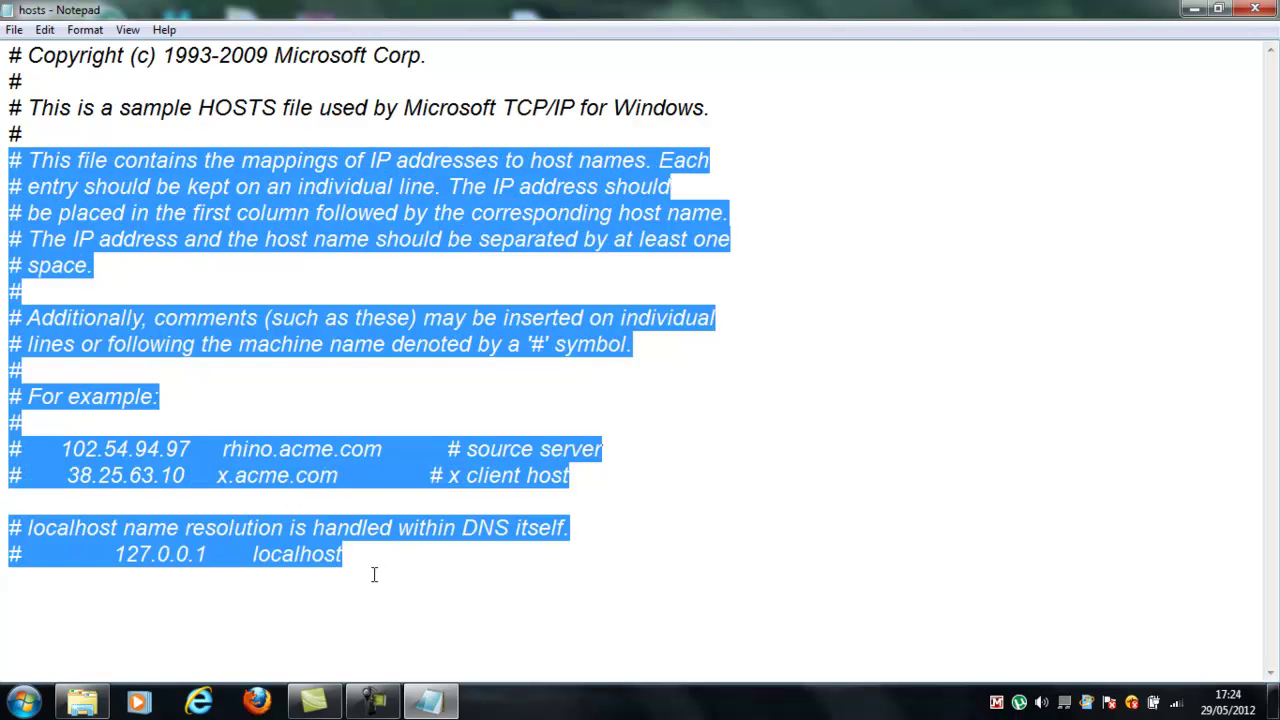
left_click(555, 672)
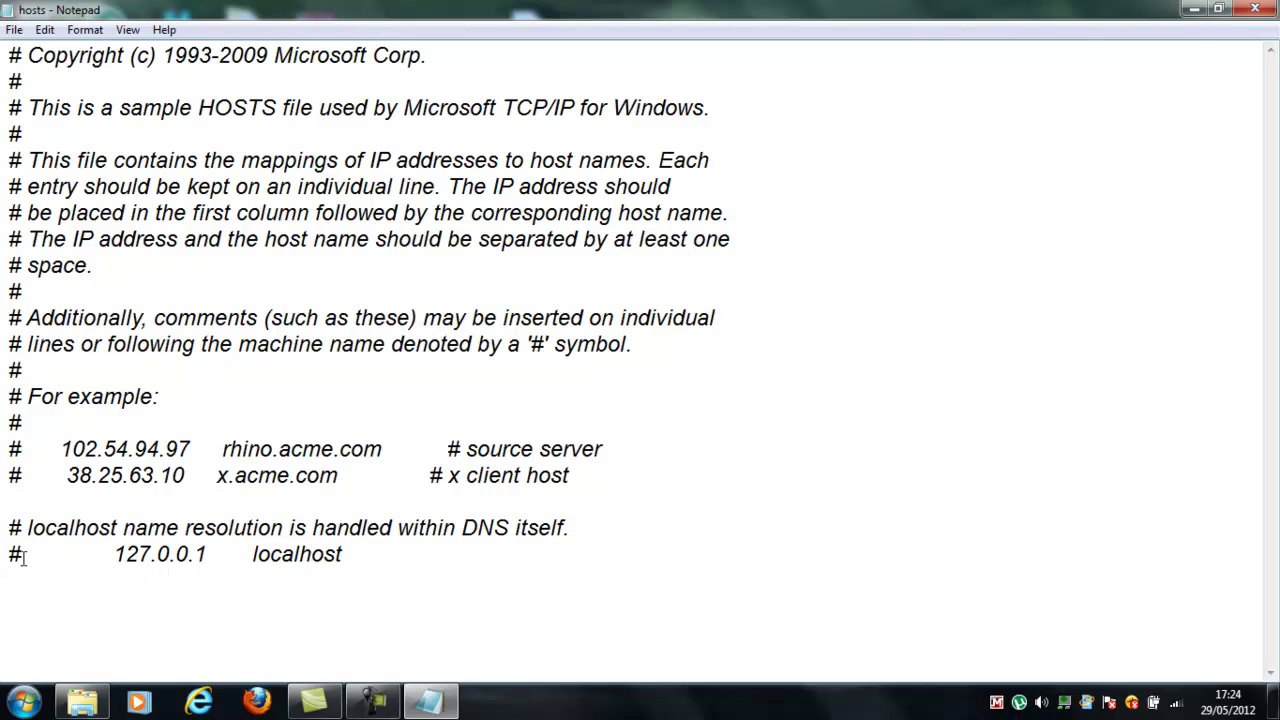
left_click_drag(316, 556, 5, 40)
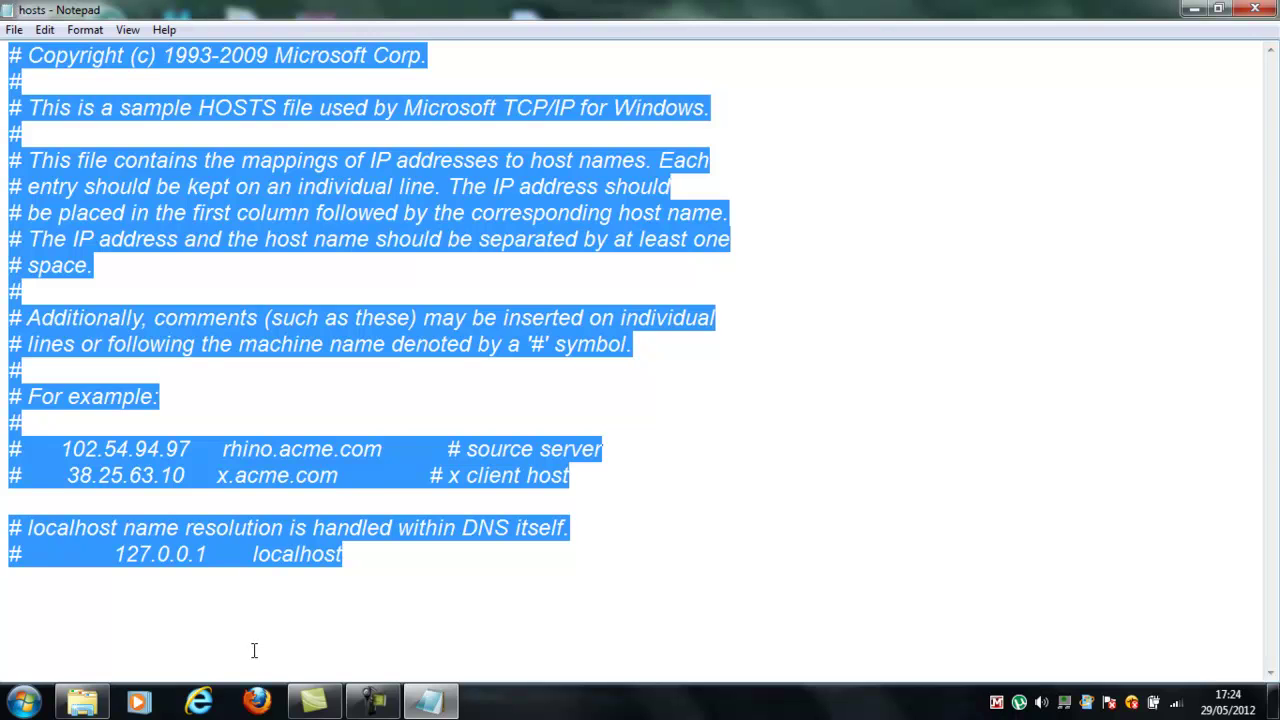
left_click_drag(254, 651, 234, 620)
left_click_drag(449, 627, 112, 556)
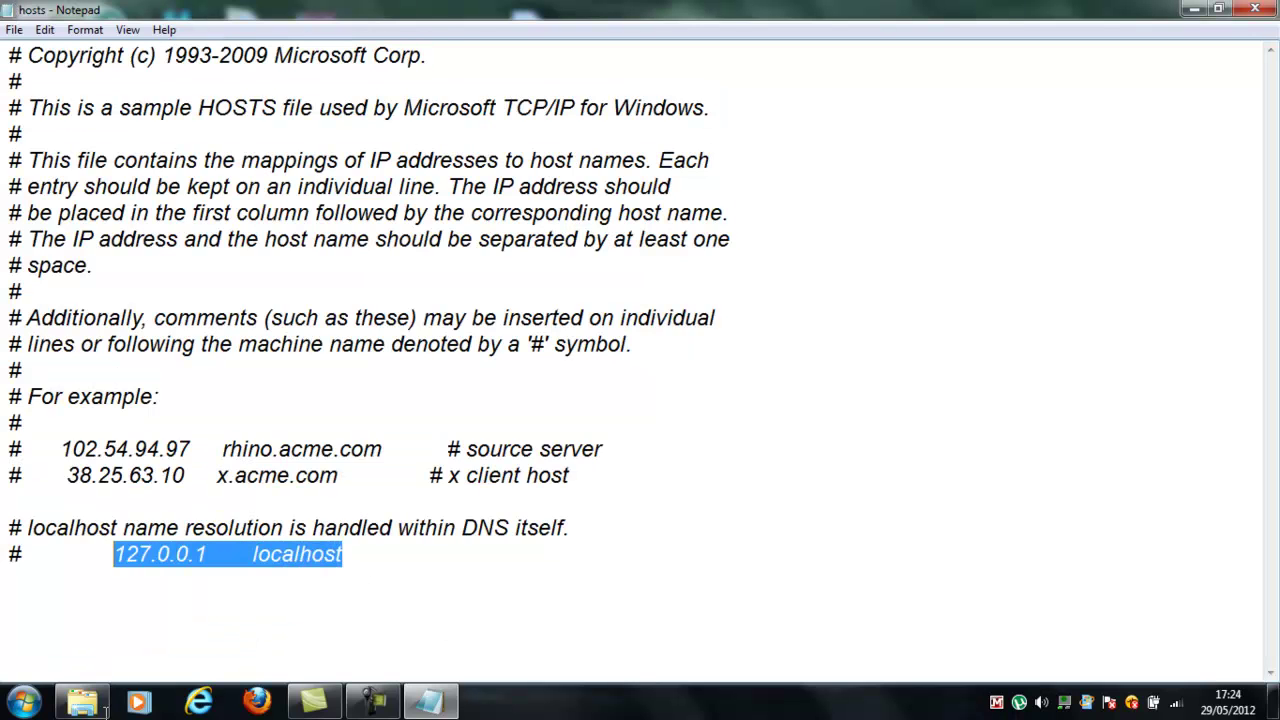
left_click(381, 530)
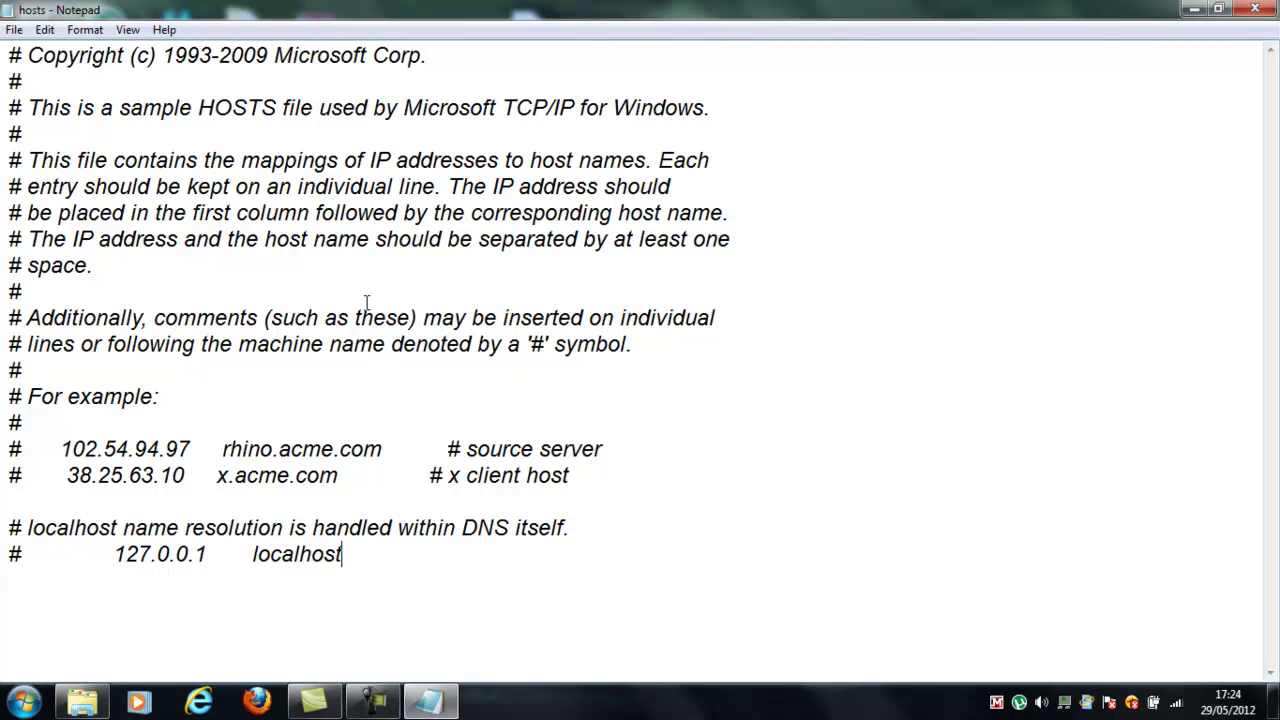
left_click_drag(12, 556, 296, 558)
left_click(355, 556)
left_click(14, 30)
left_click(42, 92)
Close Notepad, try moving the desktop hosts into etc, cancel the replacement, and close Explorer
left_click(1255, 8)
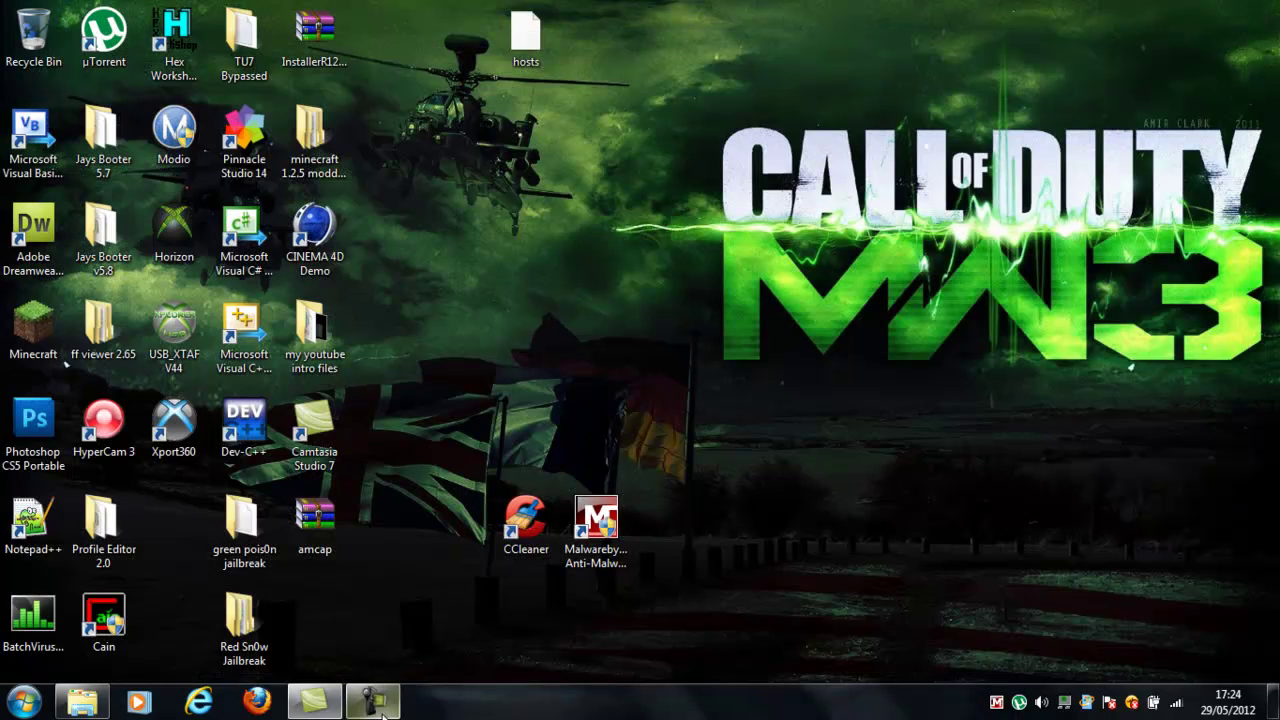
left_click(82, 702)
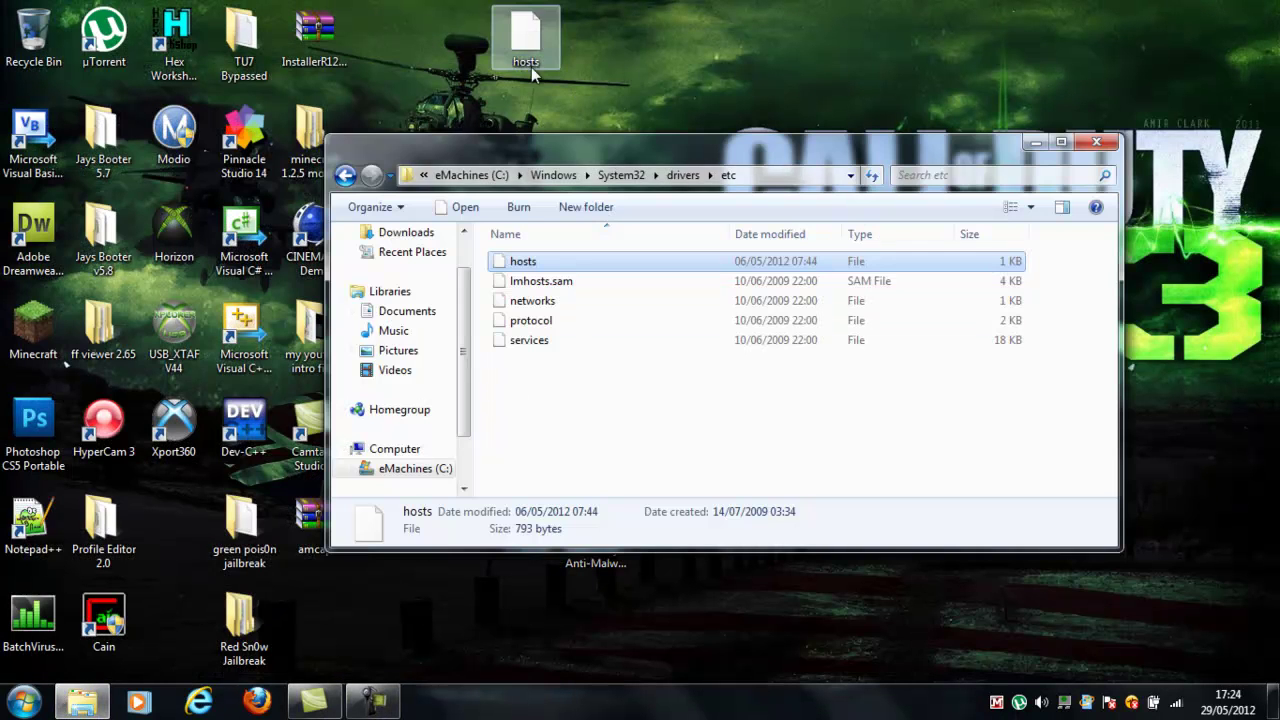
left_click_drag(531, 67, 604, 449)
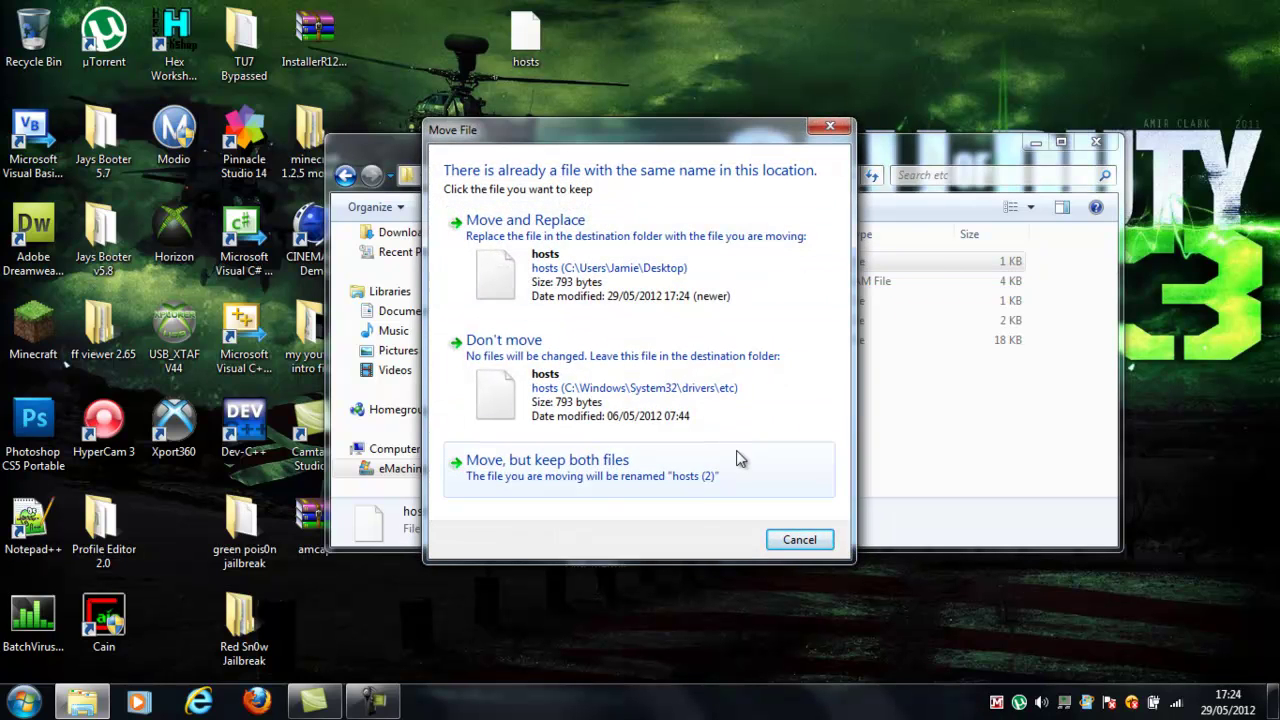
left_click(799, 541)
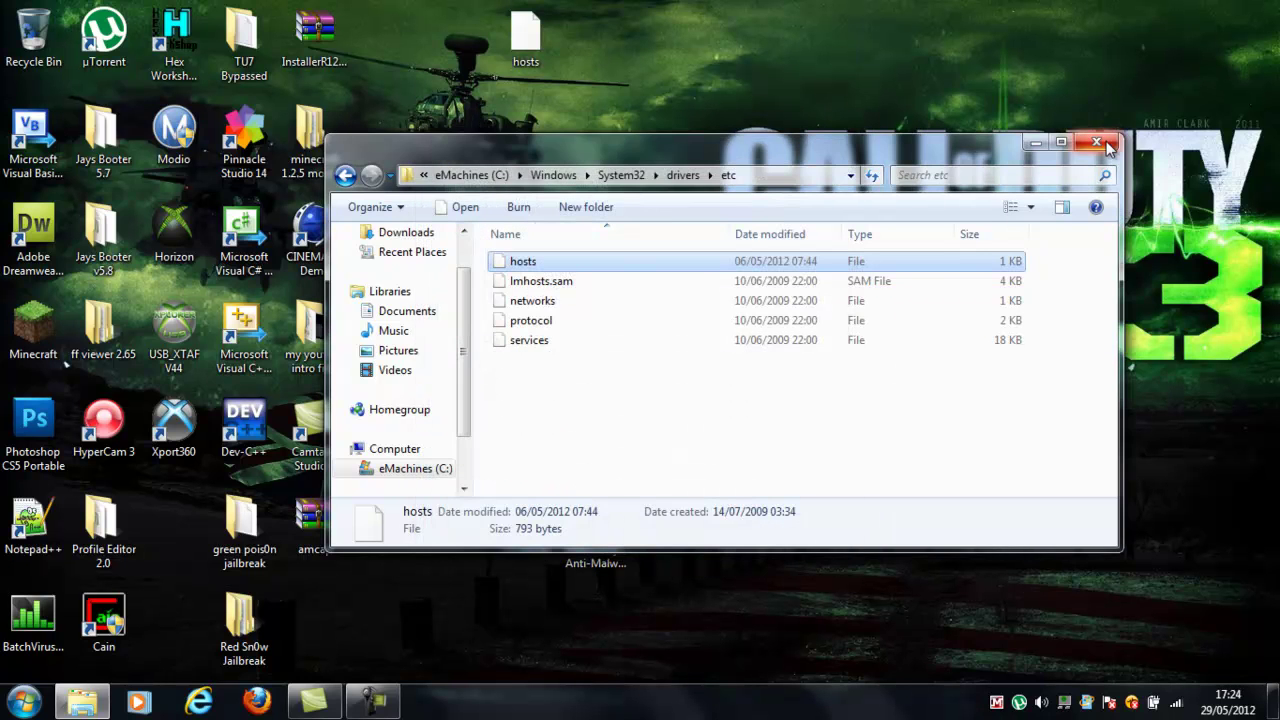
left_click(1096, 142)
Delete the hosts copy from the desktop
left_click(521, 63)
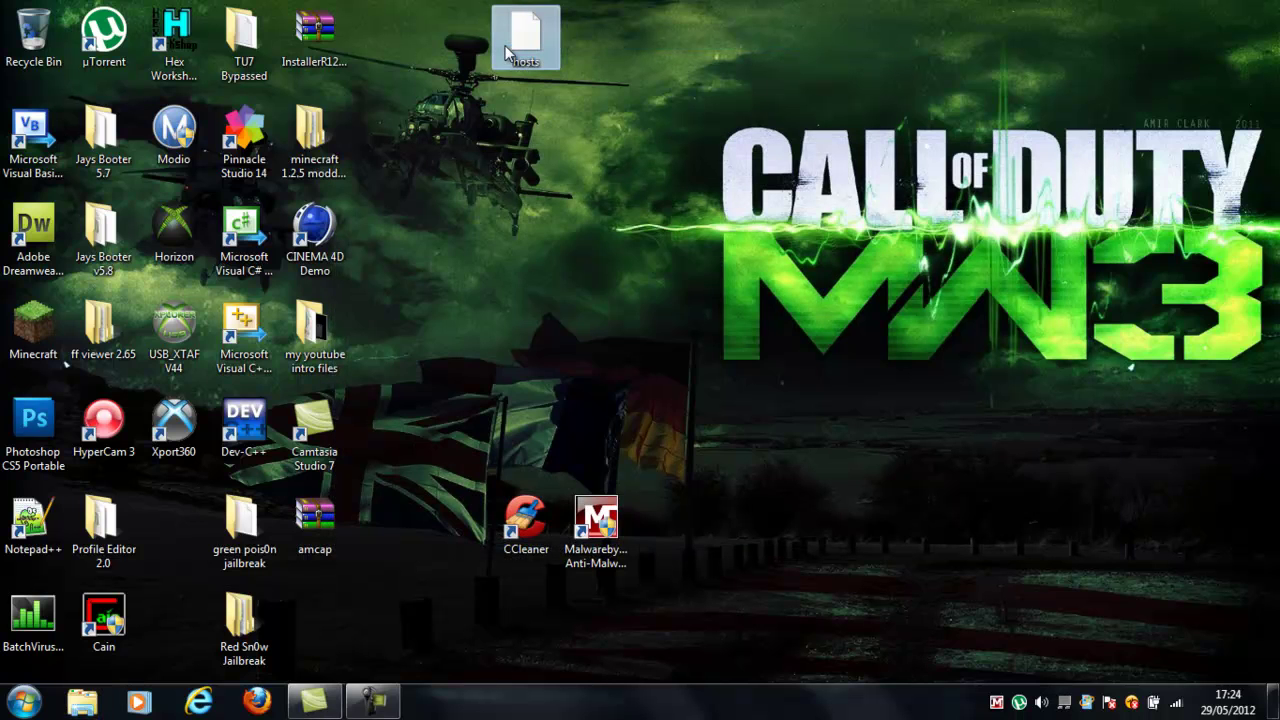
key("Delete")
key("Return")
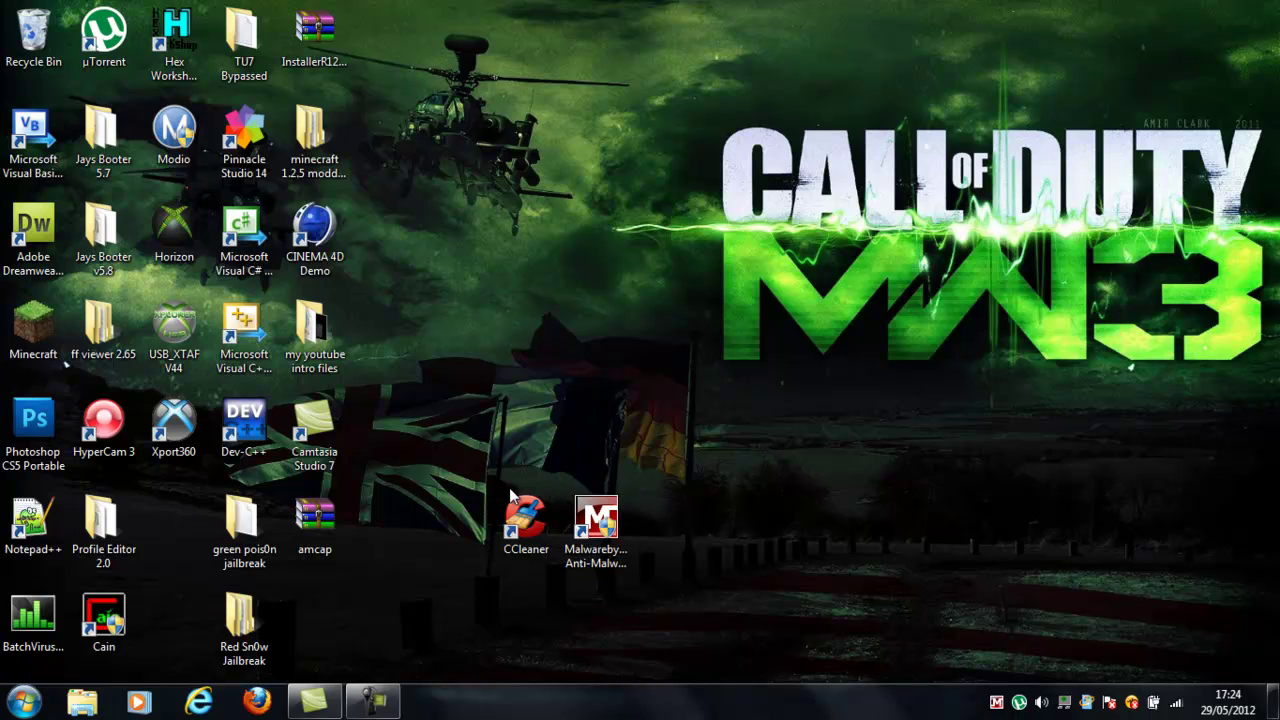
Launch CCleaner from its desktop shortcut, declining the new version download
left_click(527, 522)
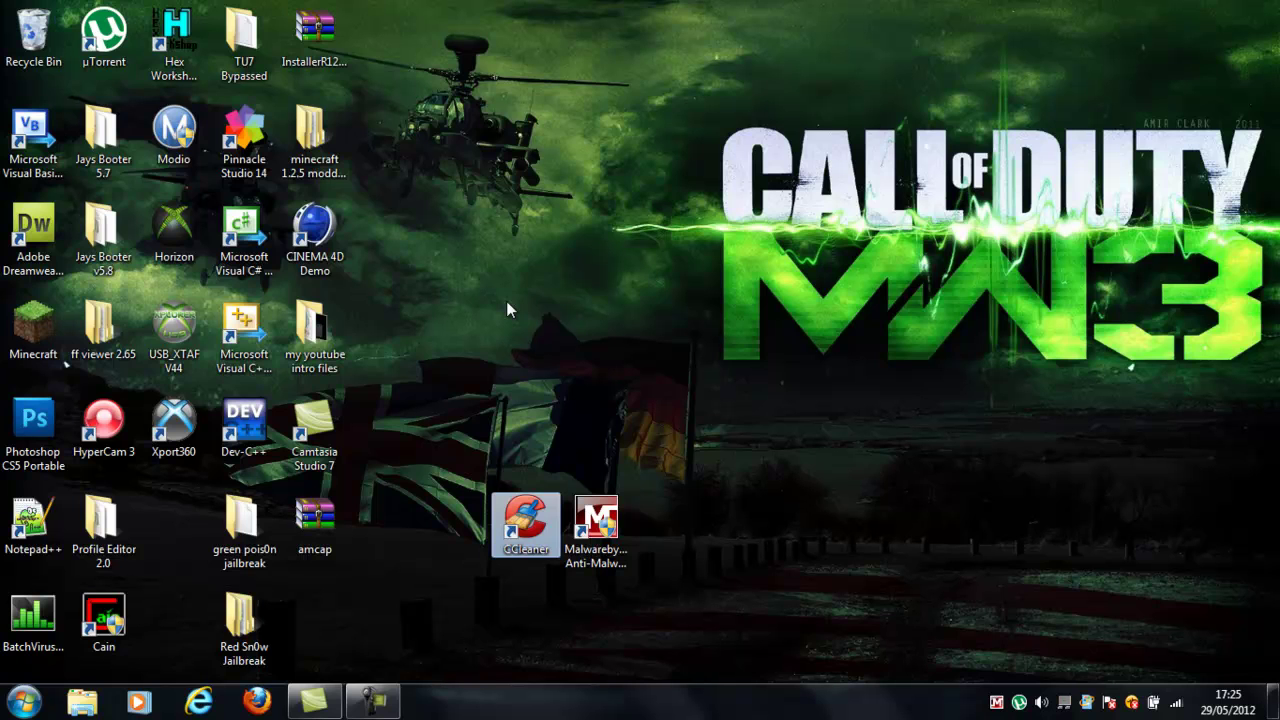
double_click(526, 556)
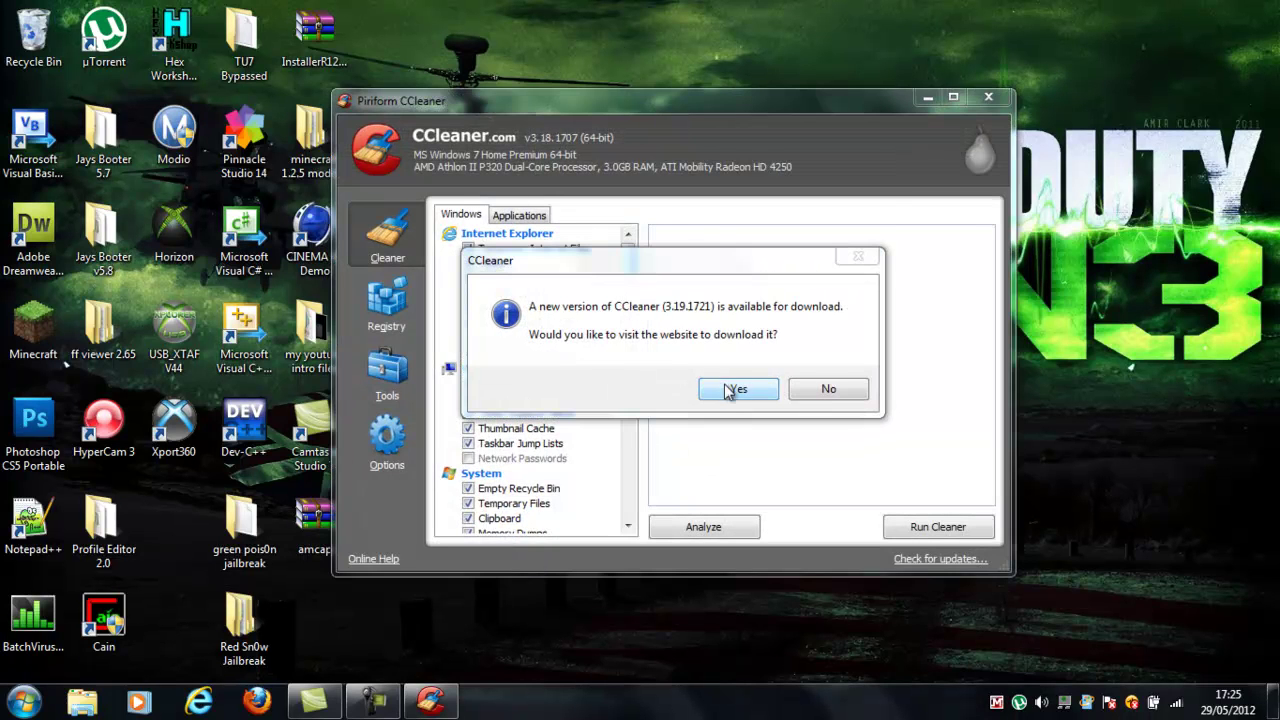
left_click(855, 388)
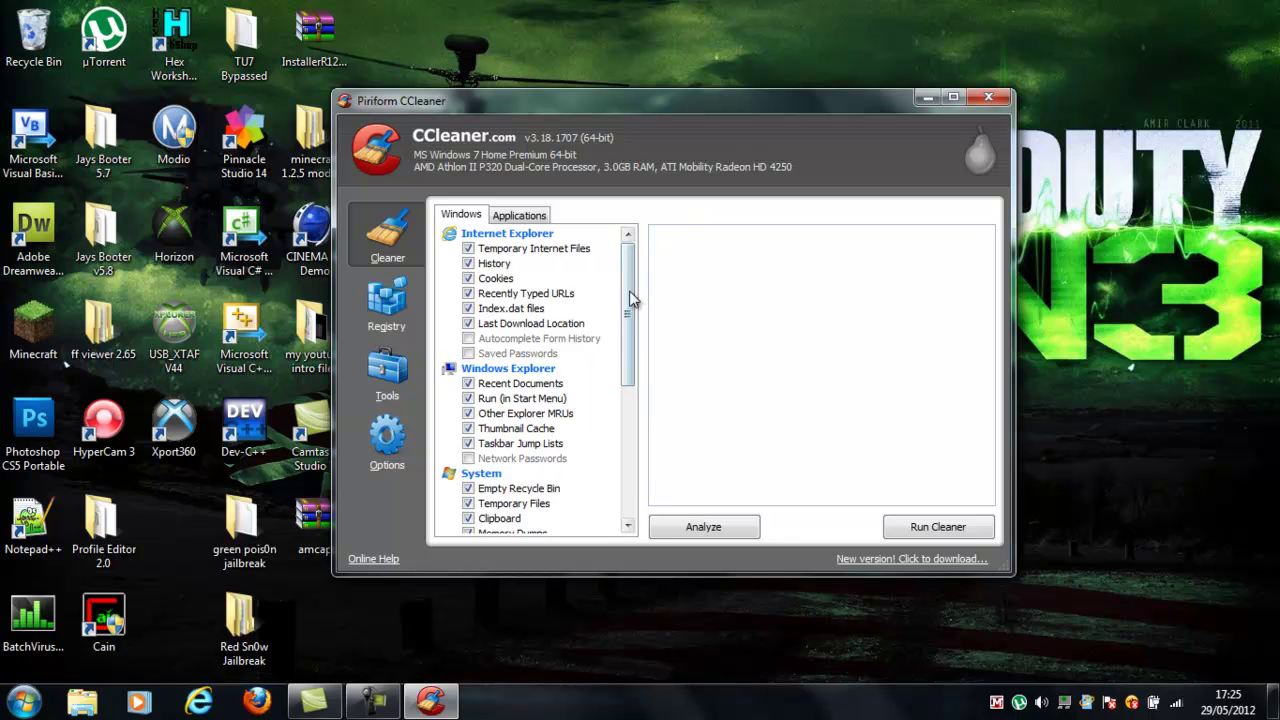
scroll(627, 313, "down", 2)
scroll(627, 313, "up", 2)
Add Saved Passwords and Autocomplete Form History to the cleaner's checked items
left_click(468, 353)
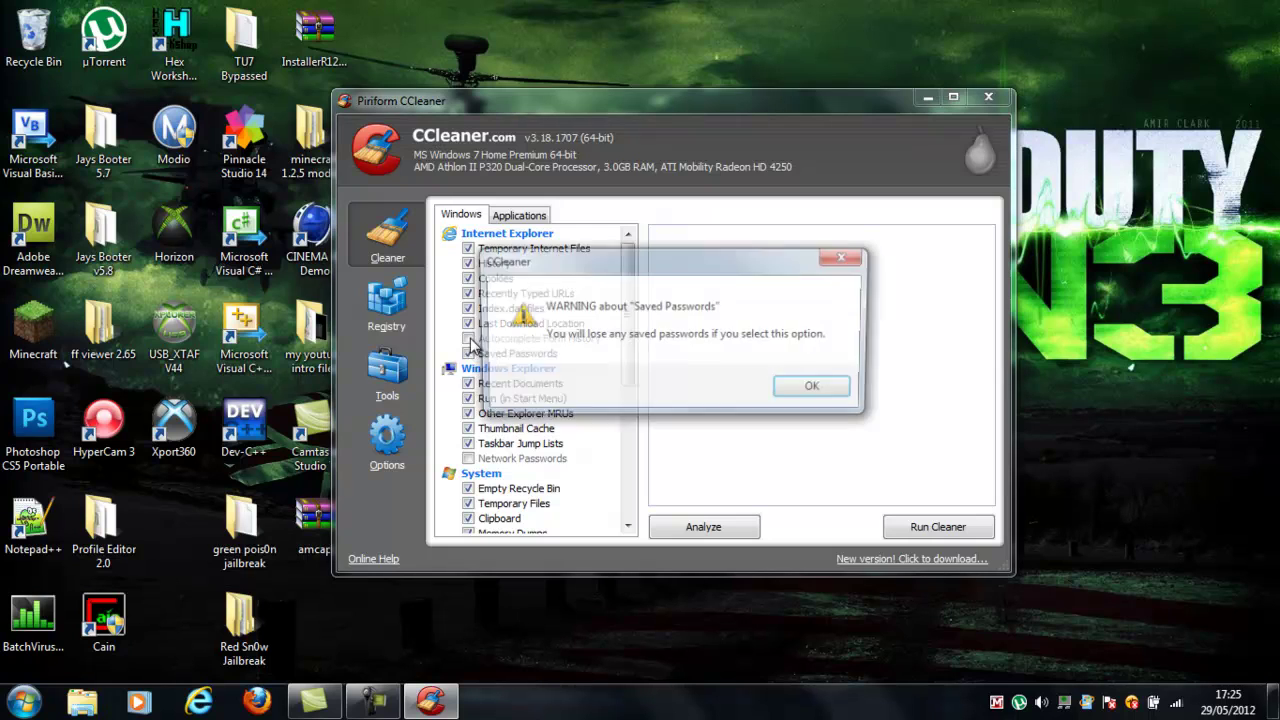
left_click(814, 390)
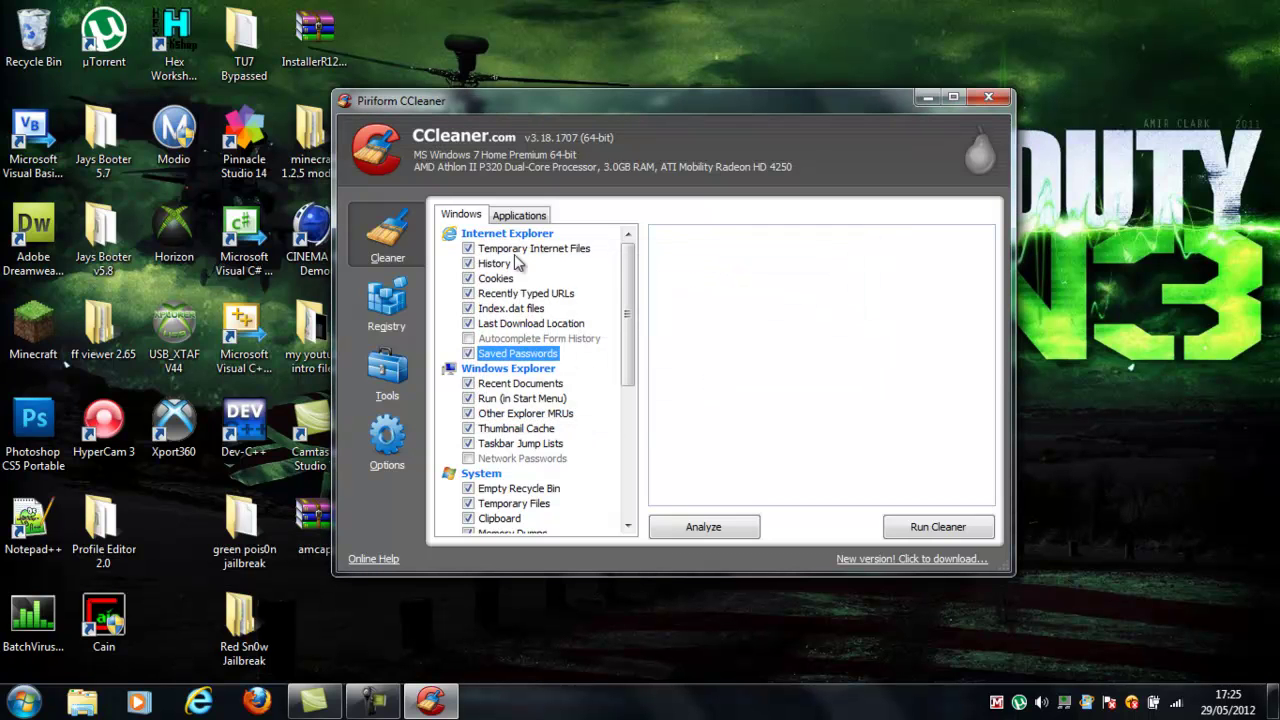
left_click(470, 339)
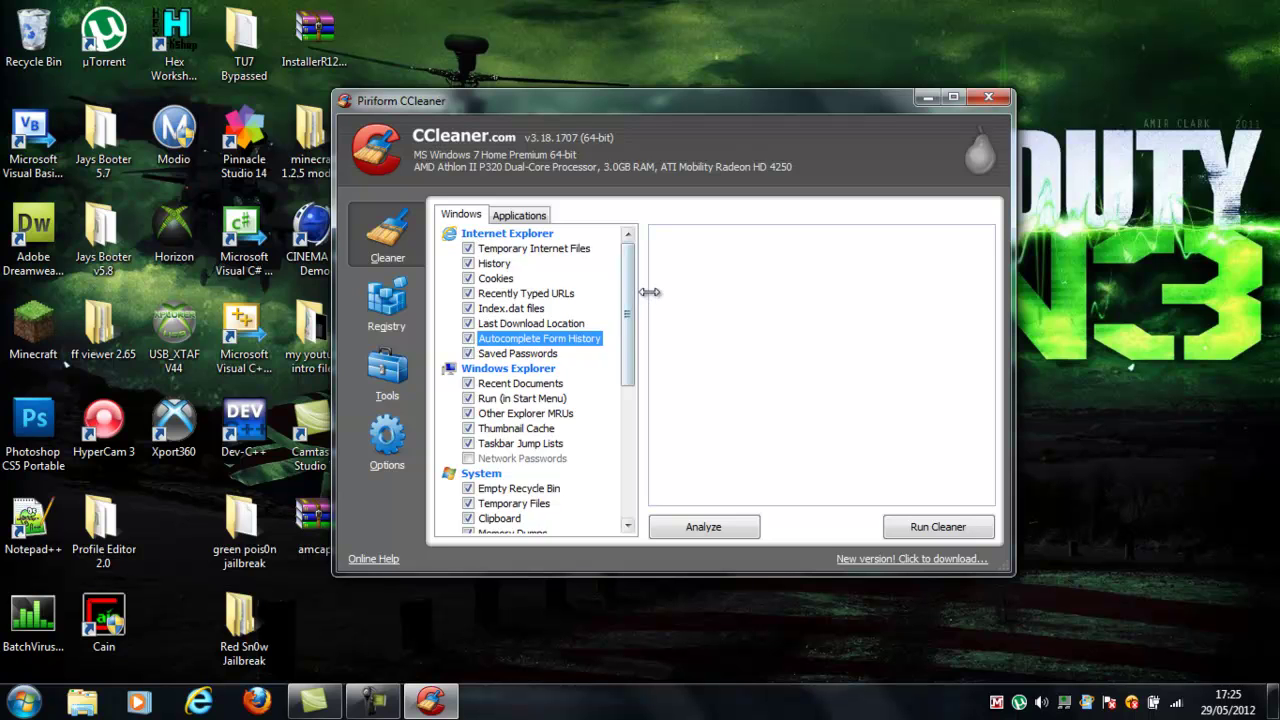
mouse_move(630, 300)
left_mouse_down()
mouse_move(630, 460)
mouse_move(645, 322)
mouse_move(632, 285)
left_mouse_up()
Run the CCleaner analysis, finding about 2,360 MB of junk, then close CCleaner
left_click(720, 528)
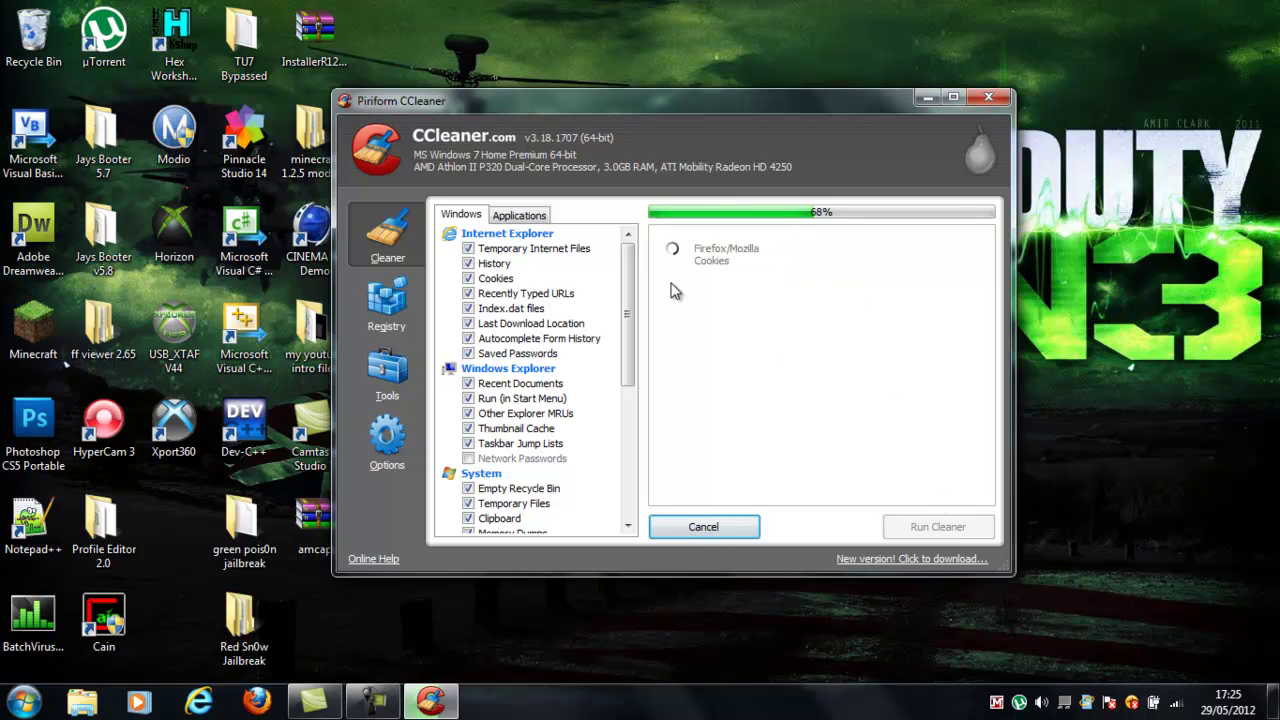
left_click(988, 98)
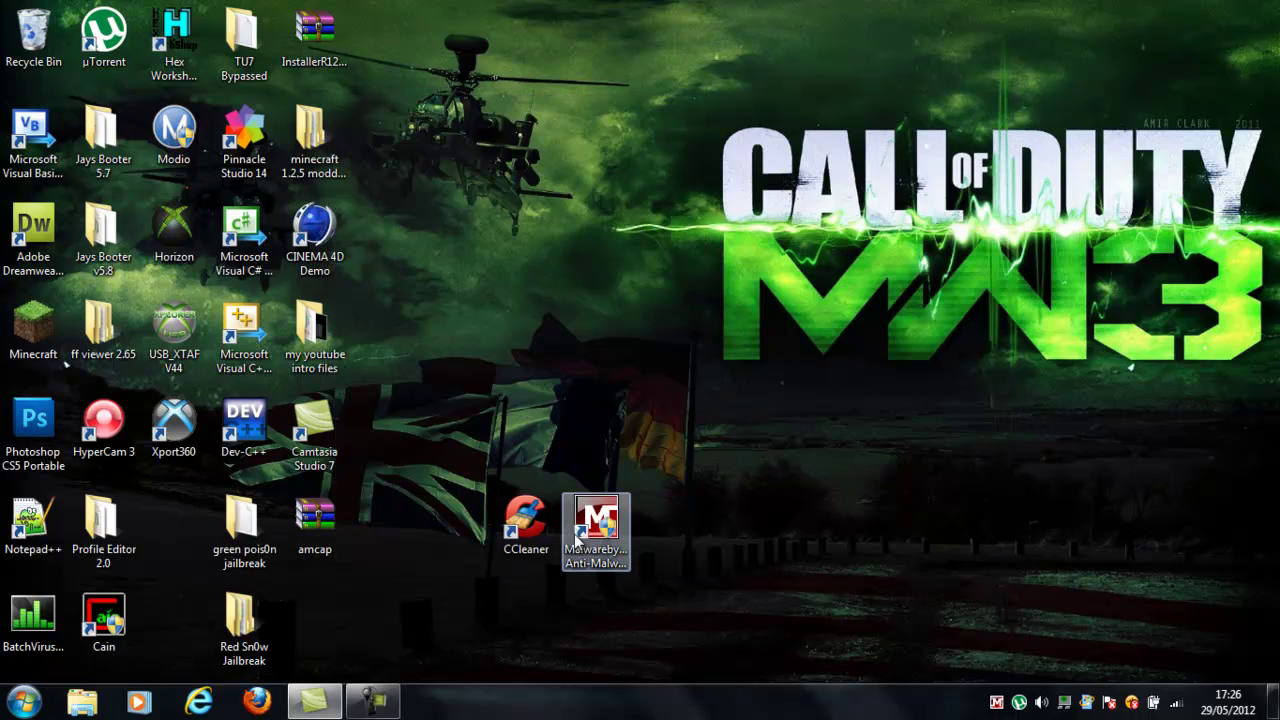
Drag the Malwarebytes shortcut upward and launch Malwarebytes Anti-Malware from it
left_click_drag(604, 553, 674, 472)
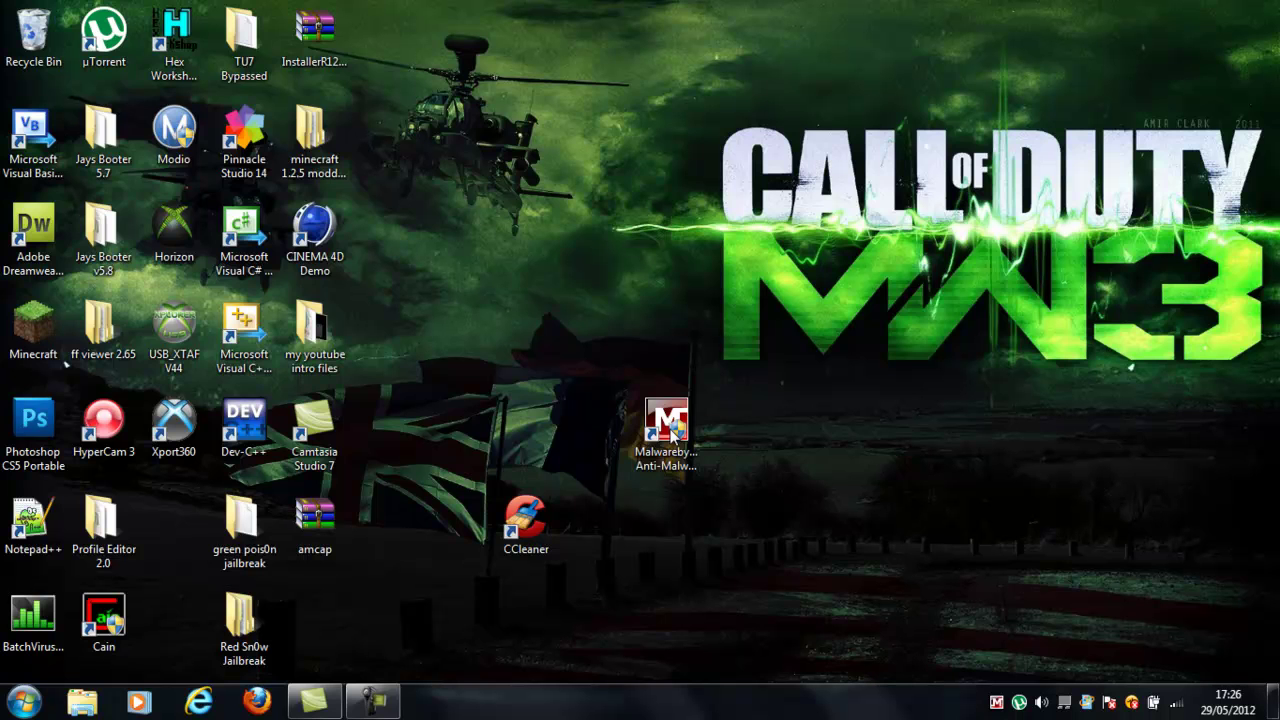
double_click(996, 703)
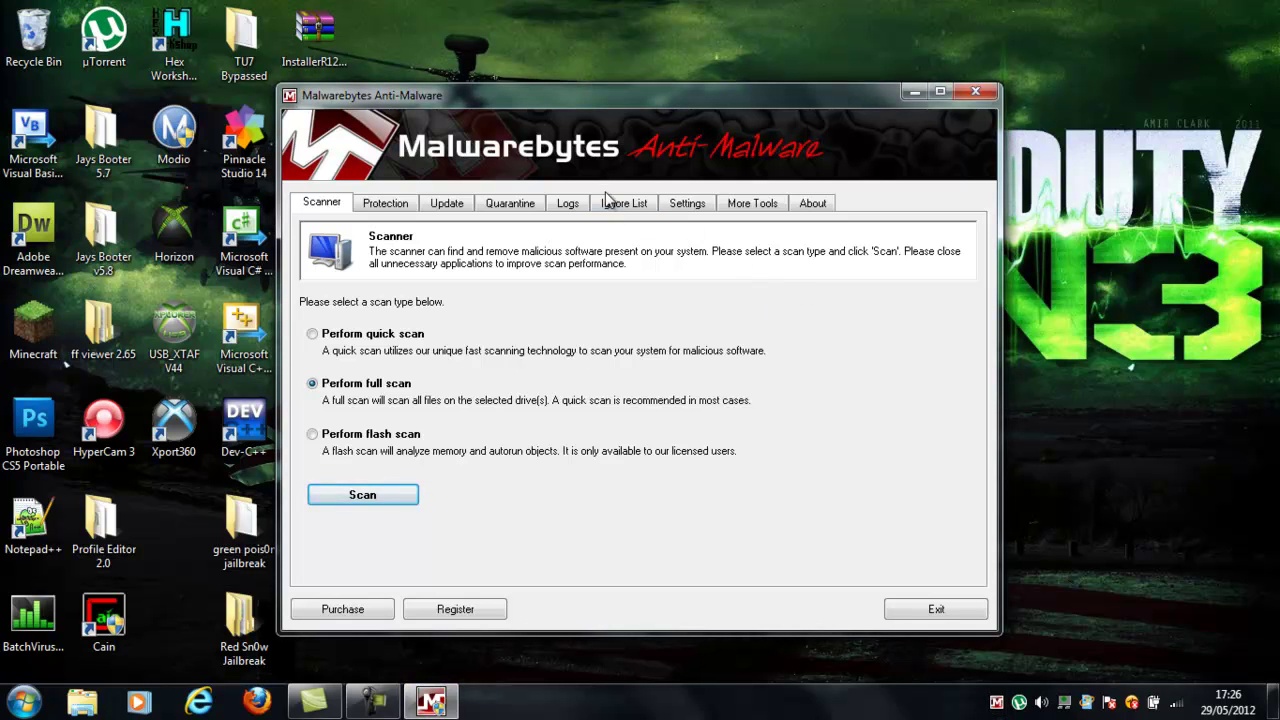
left_click(363, 210)
left_click(494, 205)
left_click(455, 210)
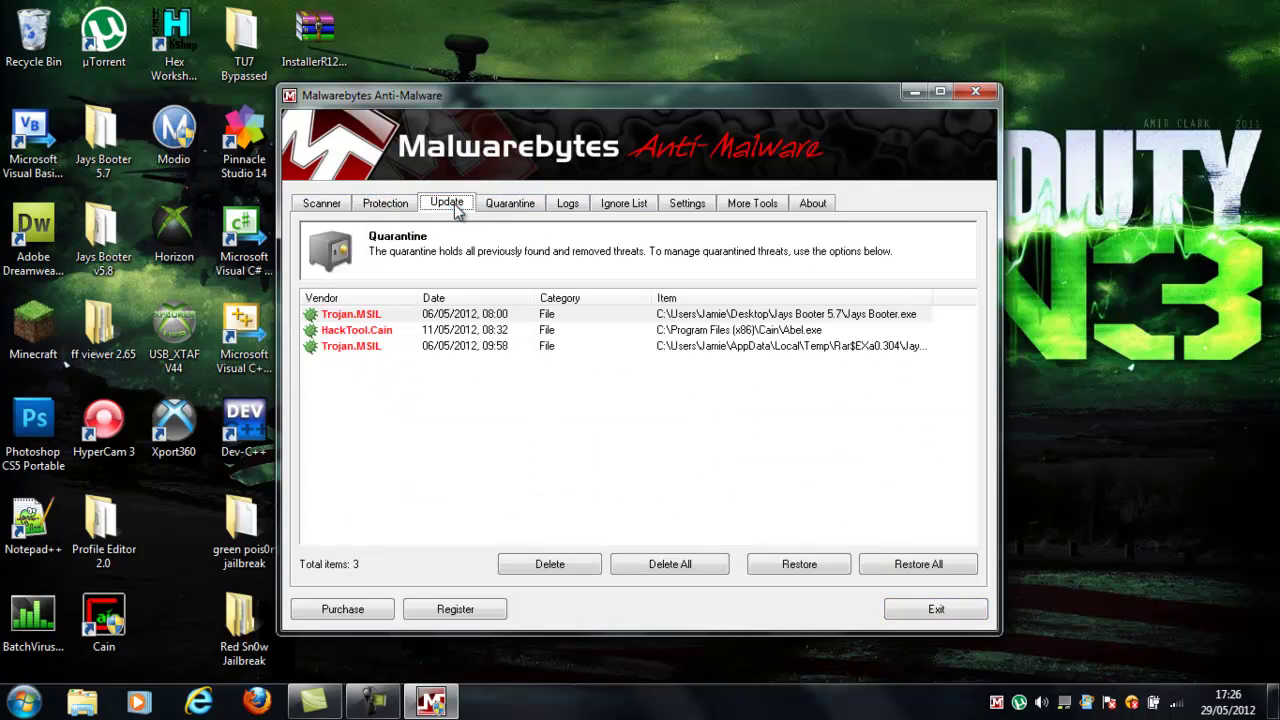
left_click(486, 208)
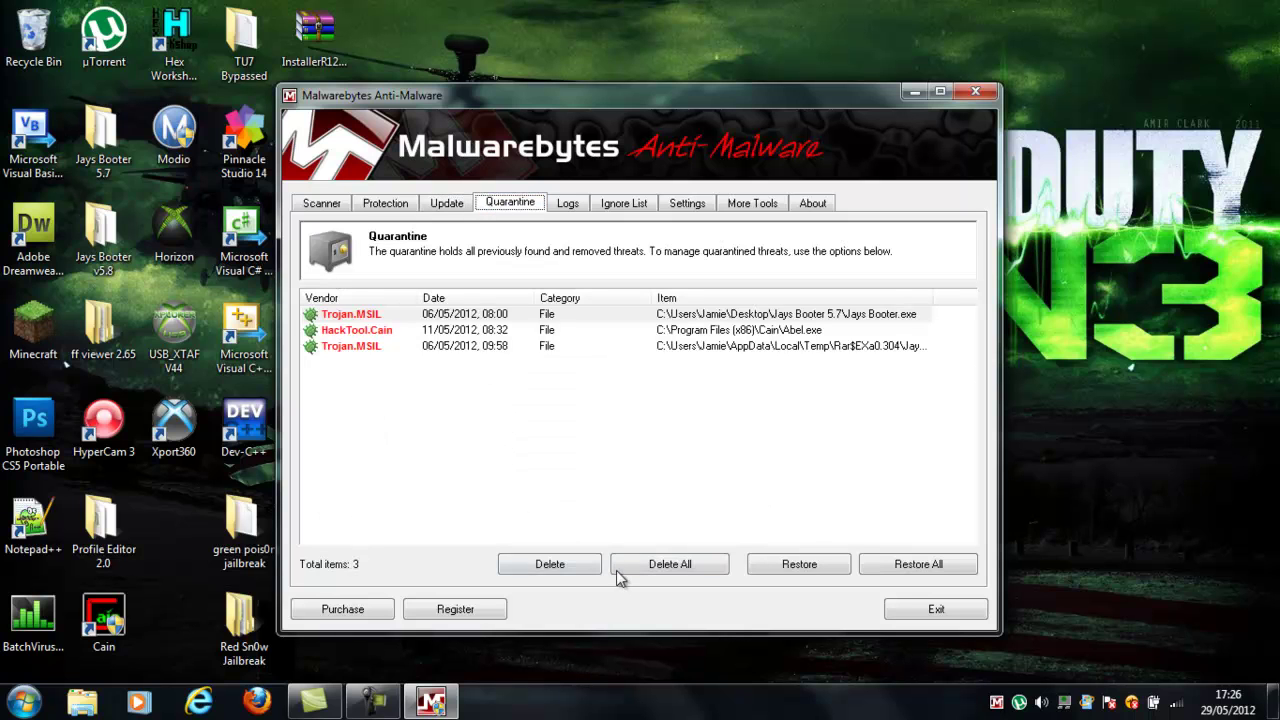
left_click(494, 316)
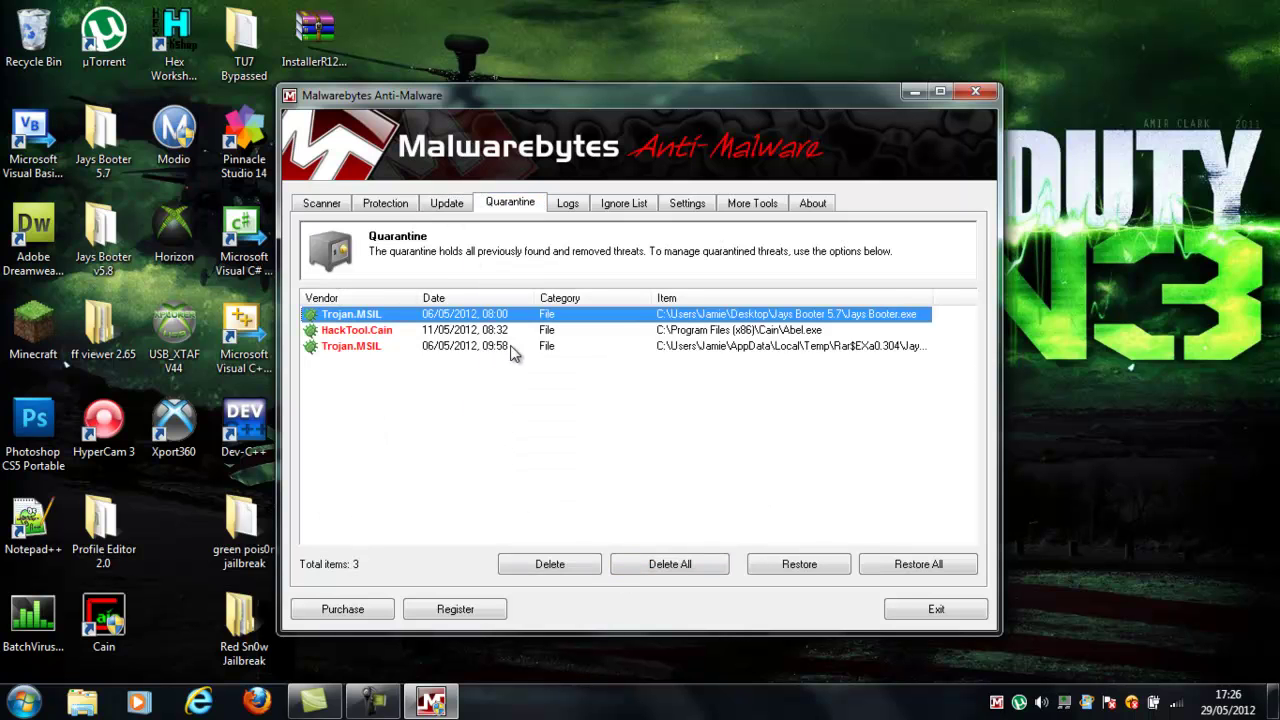
left_click(345, 210)
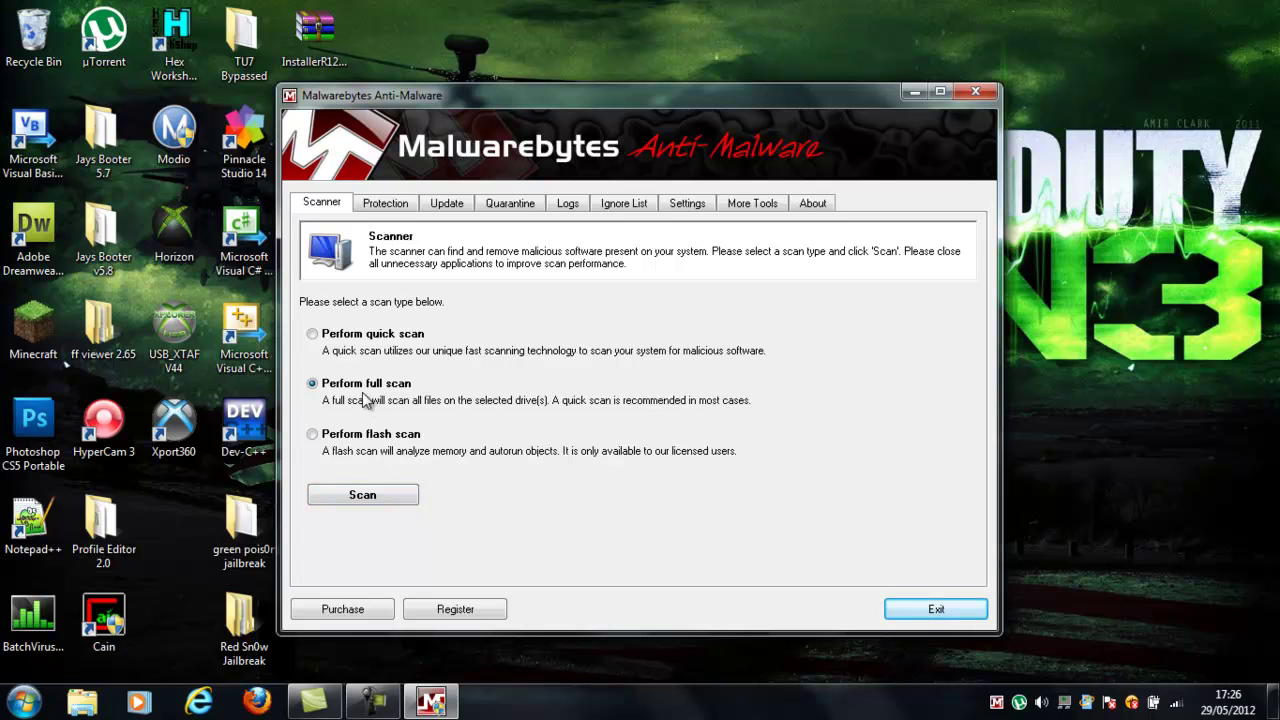
Start a Malwarebytes full scan of drives C:\ and D:\, then exit the program mid-scan, confirming Yes
left_click(371, 497)
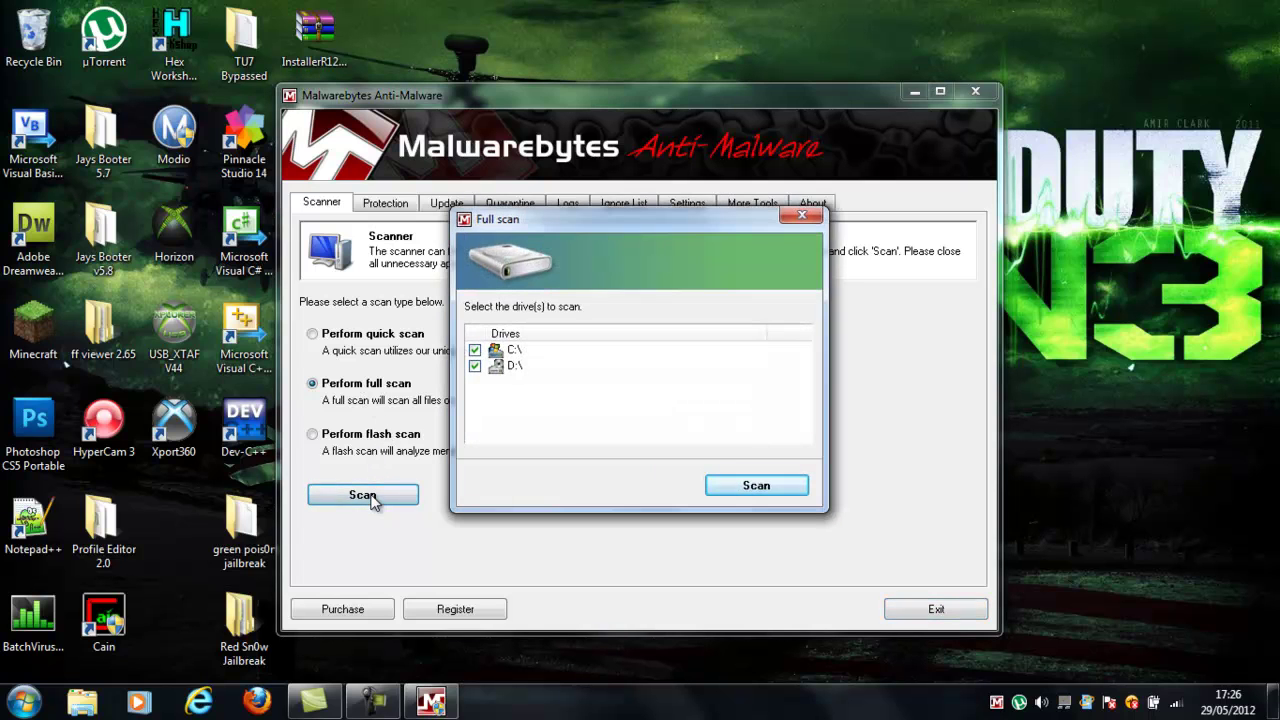
left_click(476, 367)
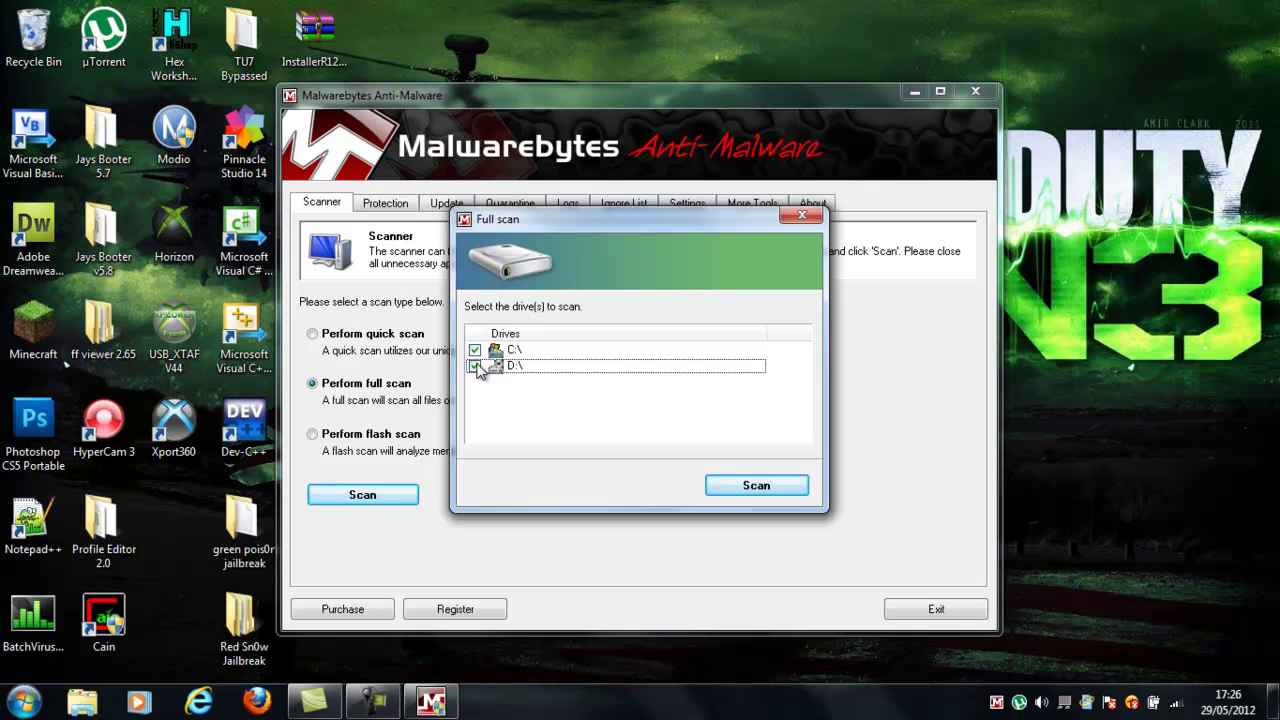
left_click(476, 367)
left_click(520, 352)
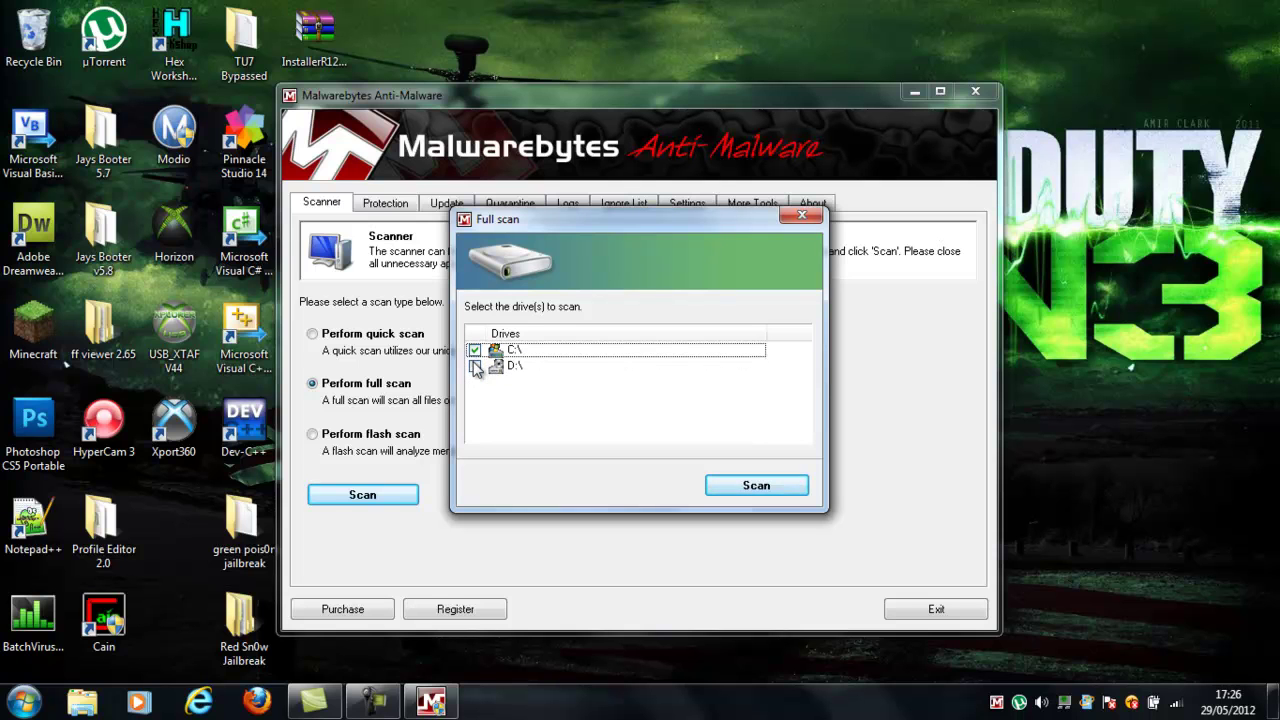
left_click(475, 367)
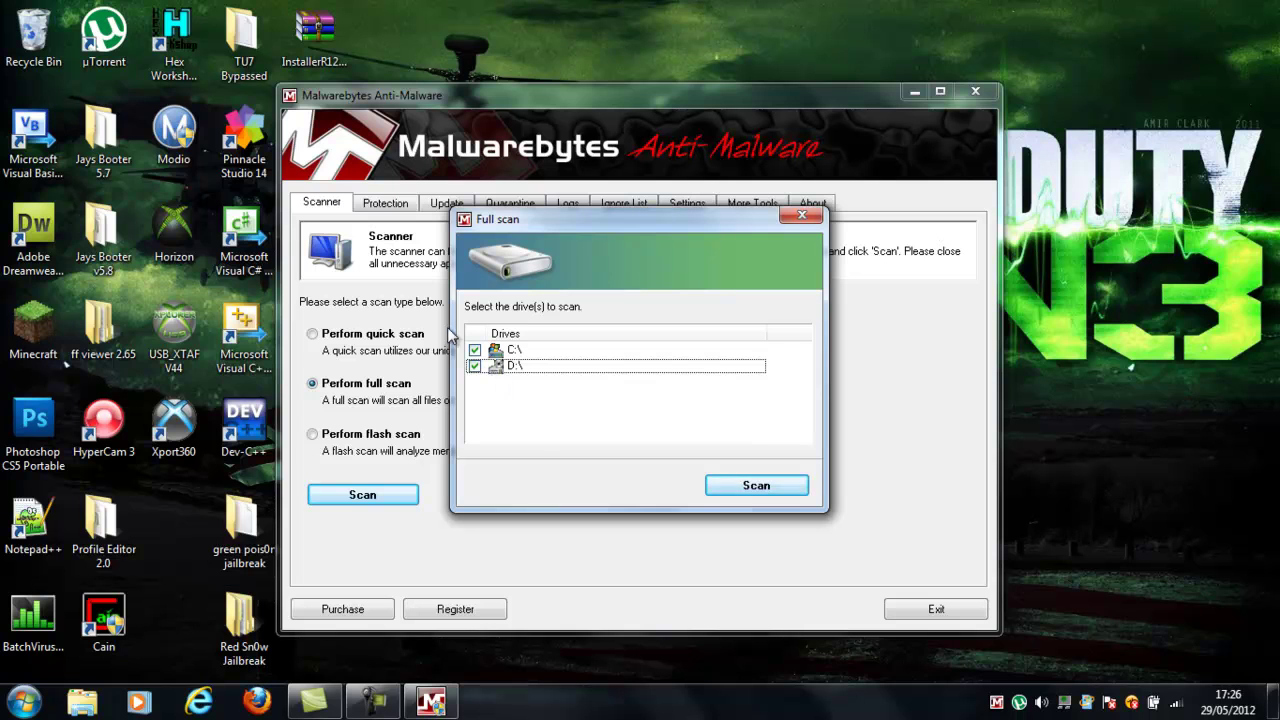
left_click(745, 487)
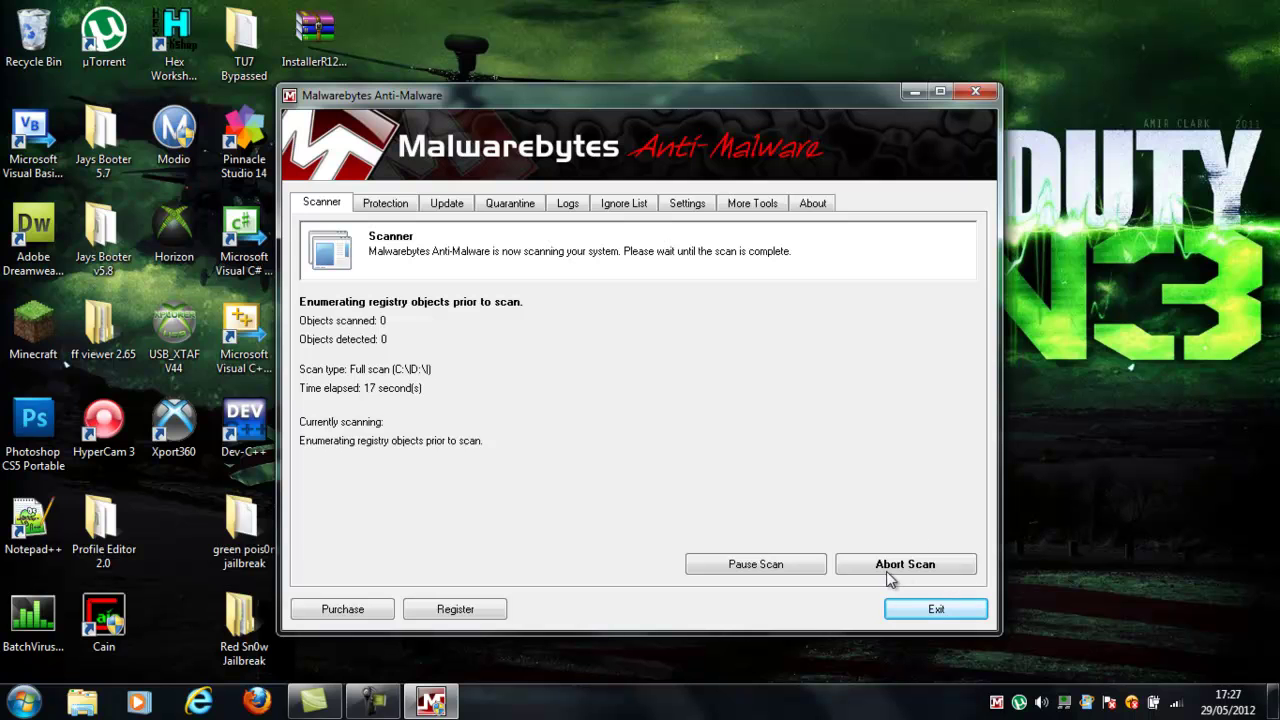
left_click(925, 611)
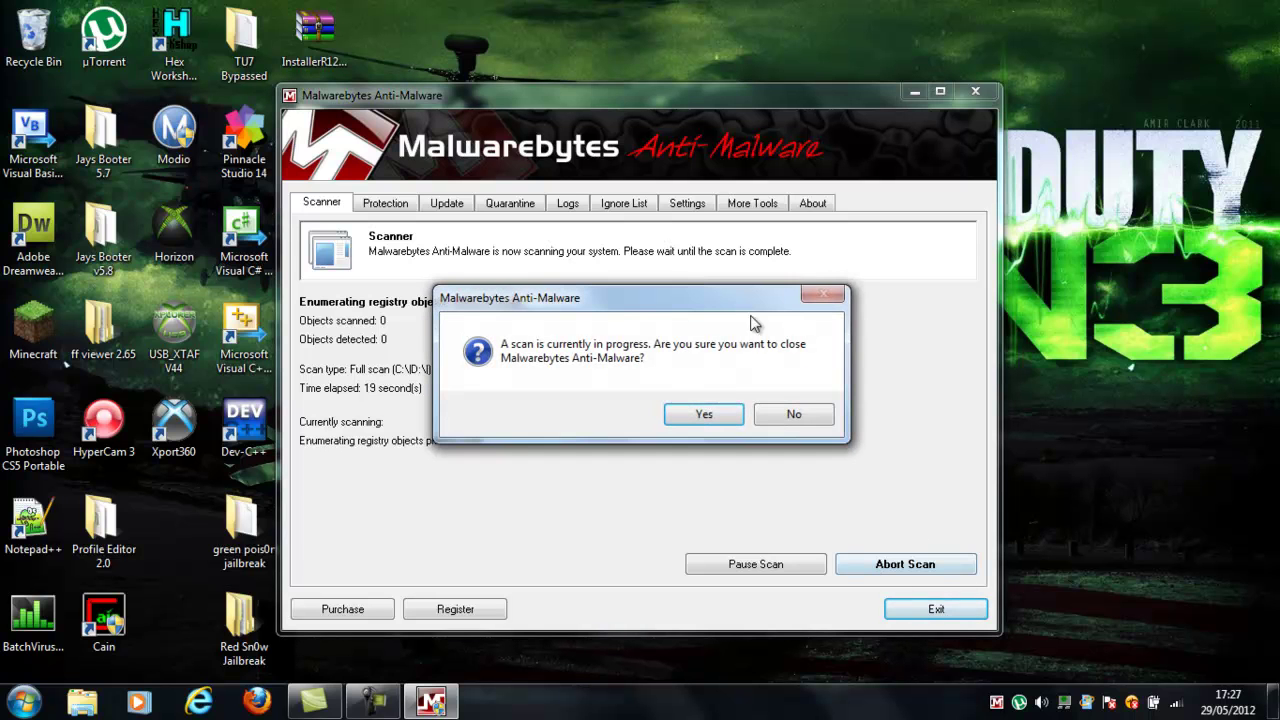
left_click(720, 414)
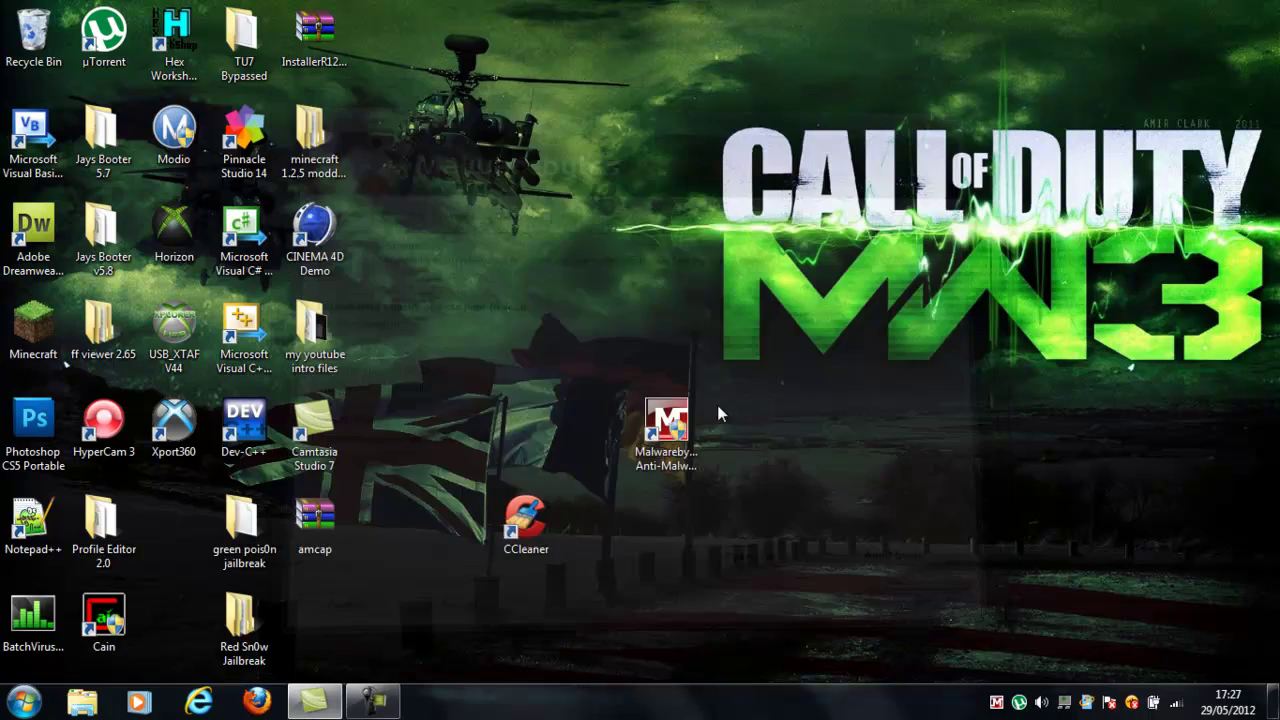
Clear the desktop selection and place the Malwarebytes shortcut beside the CCleaner shortcut
right_click(997, 703)
left_click(1090, 526)
left_click(1090, 526)
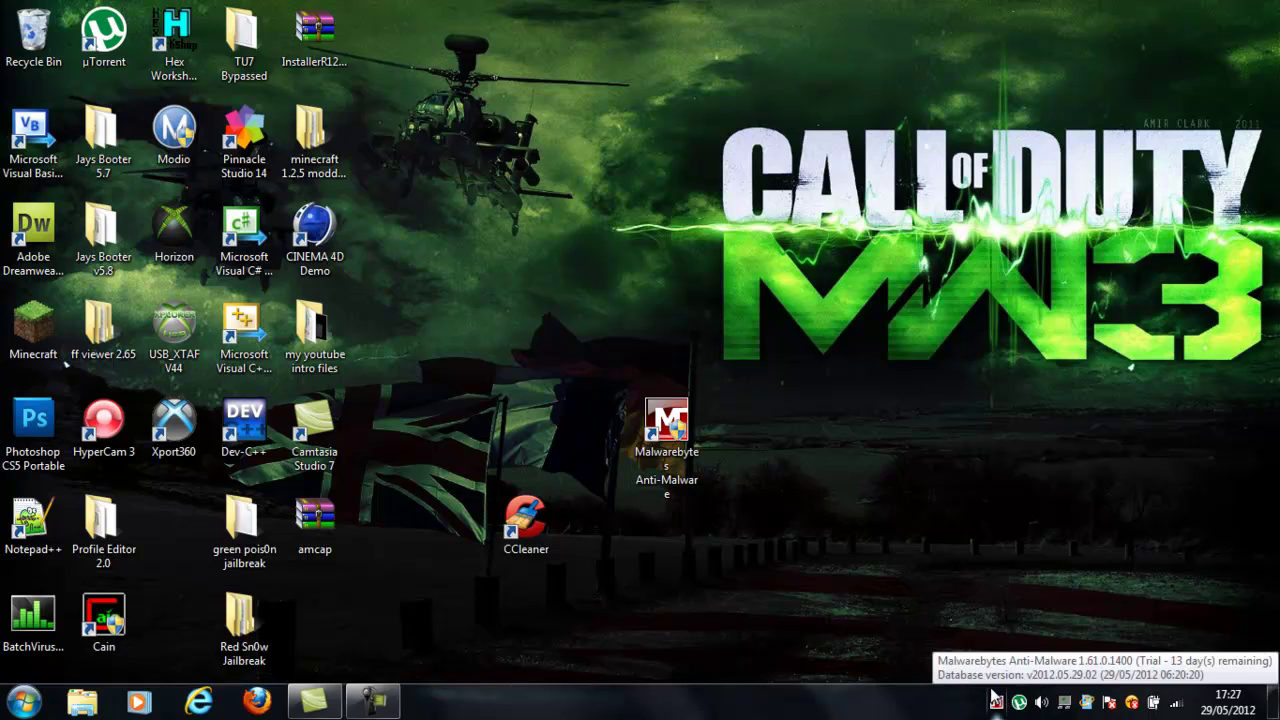
left_click_drag(853, 324, 492, 576)
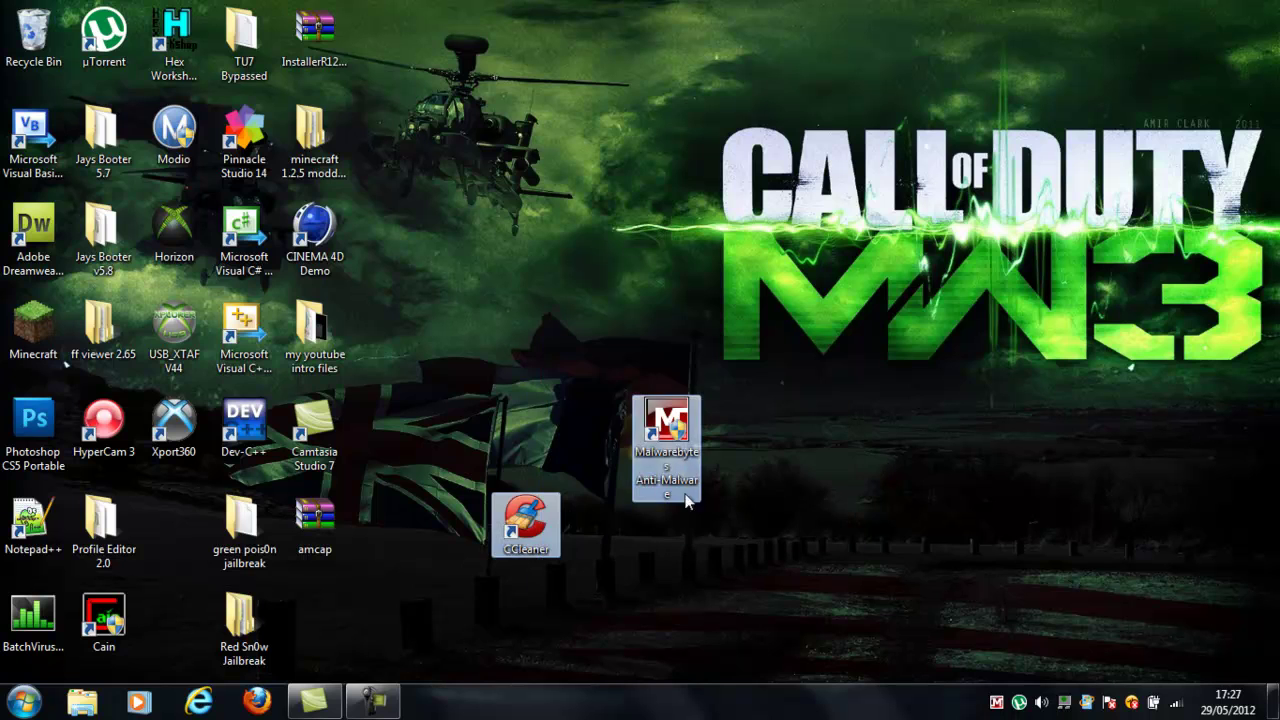
left_click(765, 451)
left_click_drag(668, 440, 596, 530)
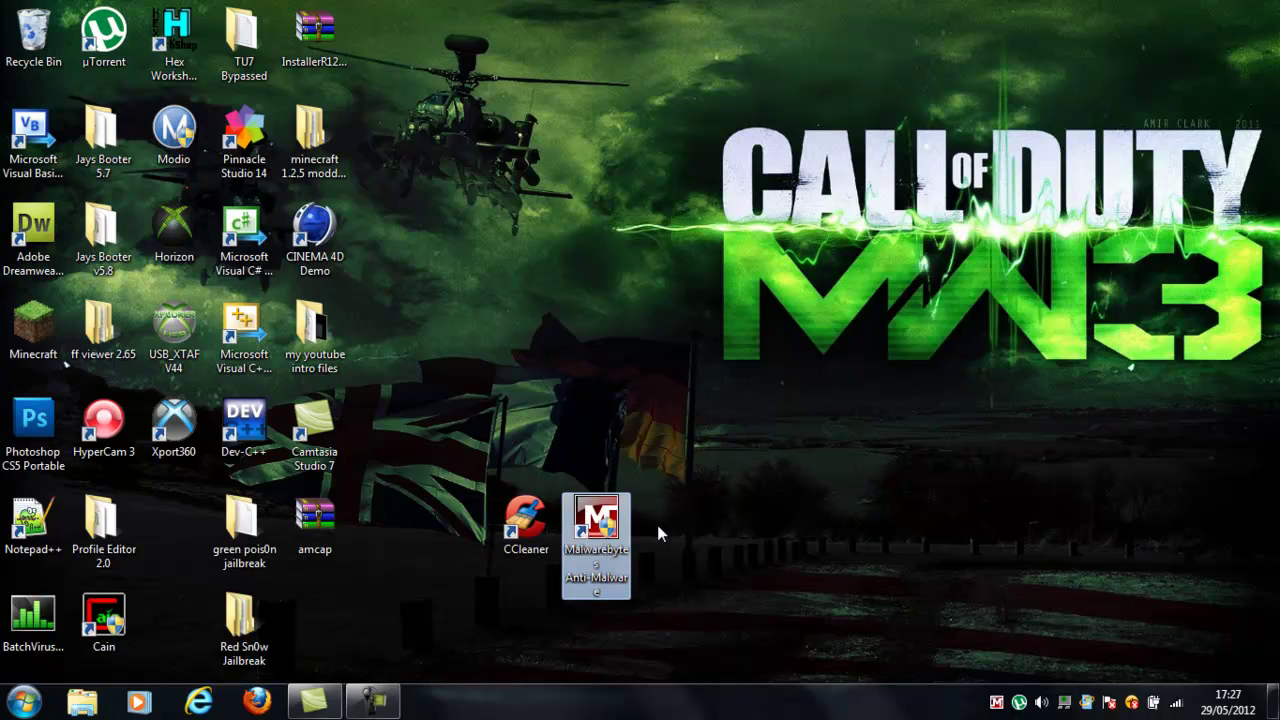
left_click(877, 509)
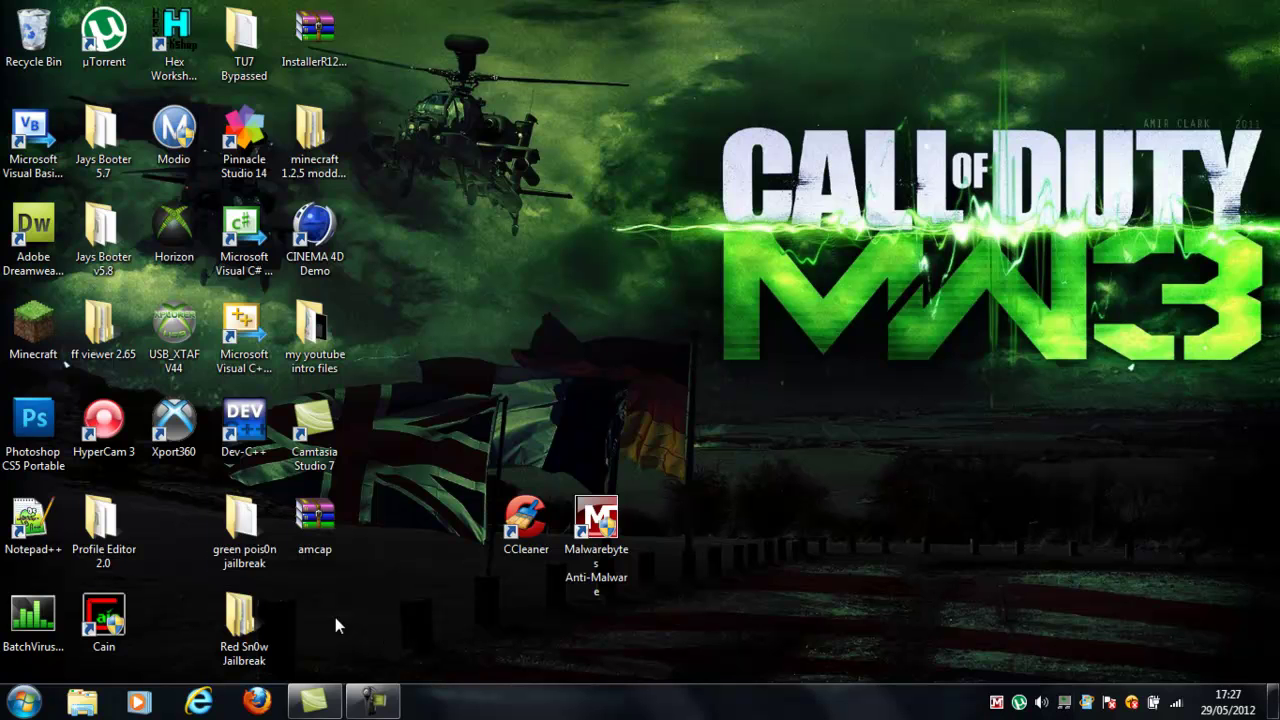
Move CCleaner between Profile Editor and green pois0n and Malwarebytes beside Cain, then restore the screen recorder
double_click(527, 527)
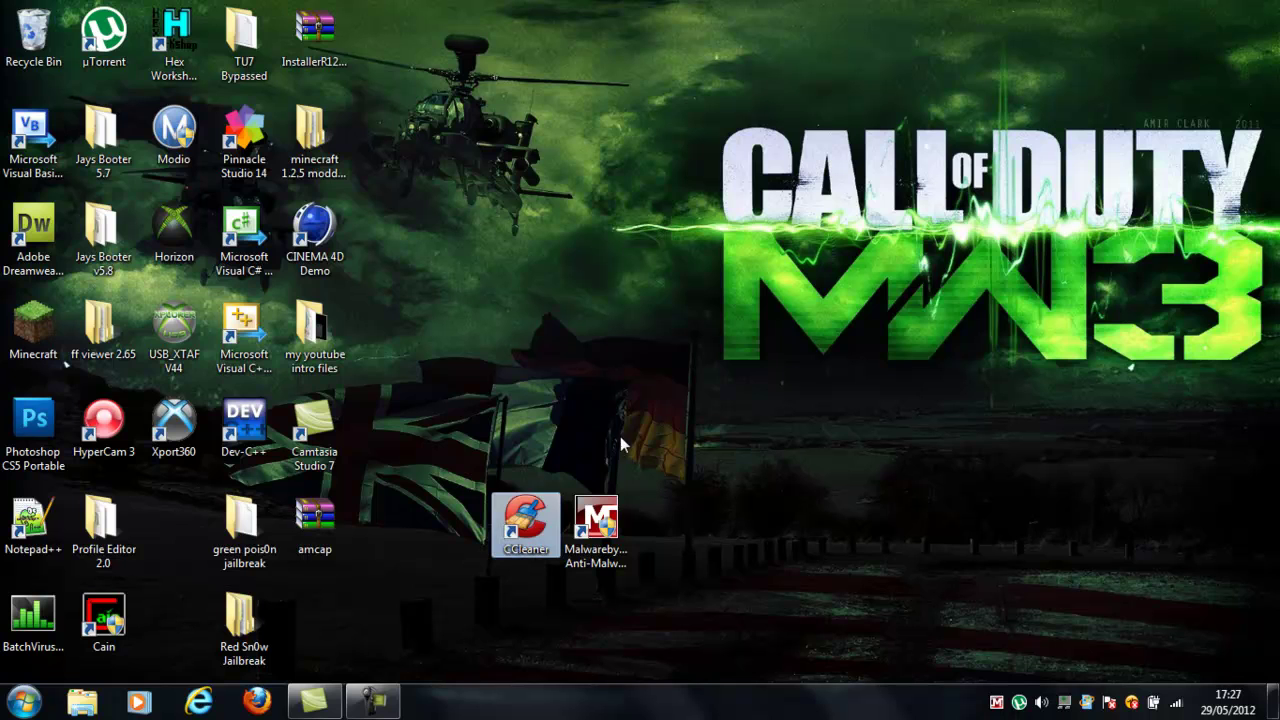
left_click_drag(527, 527, 170, 541)
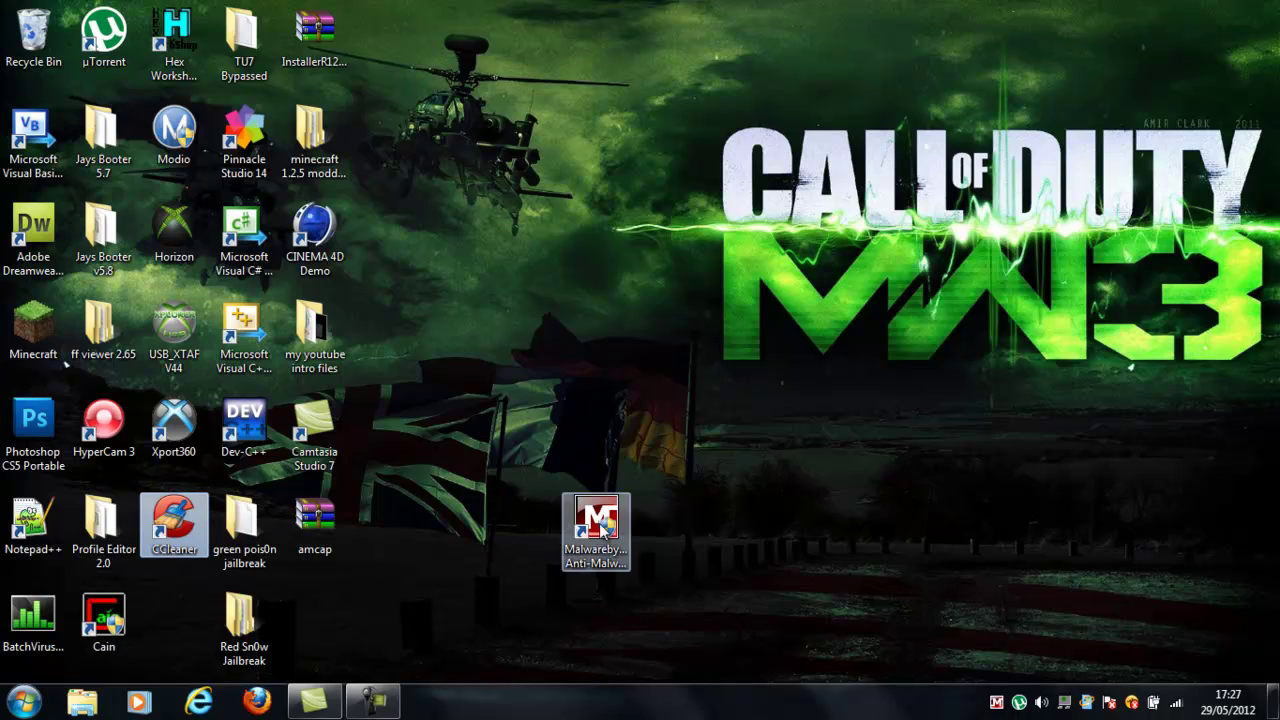
left_click_drag(596, 520, 180, 630)
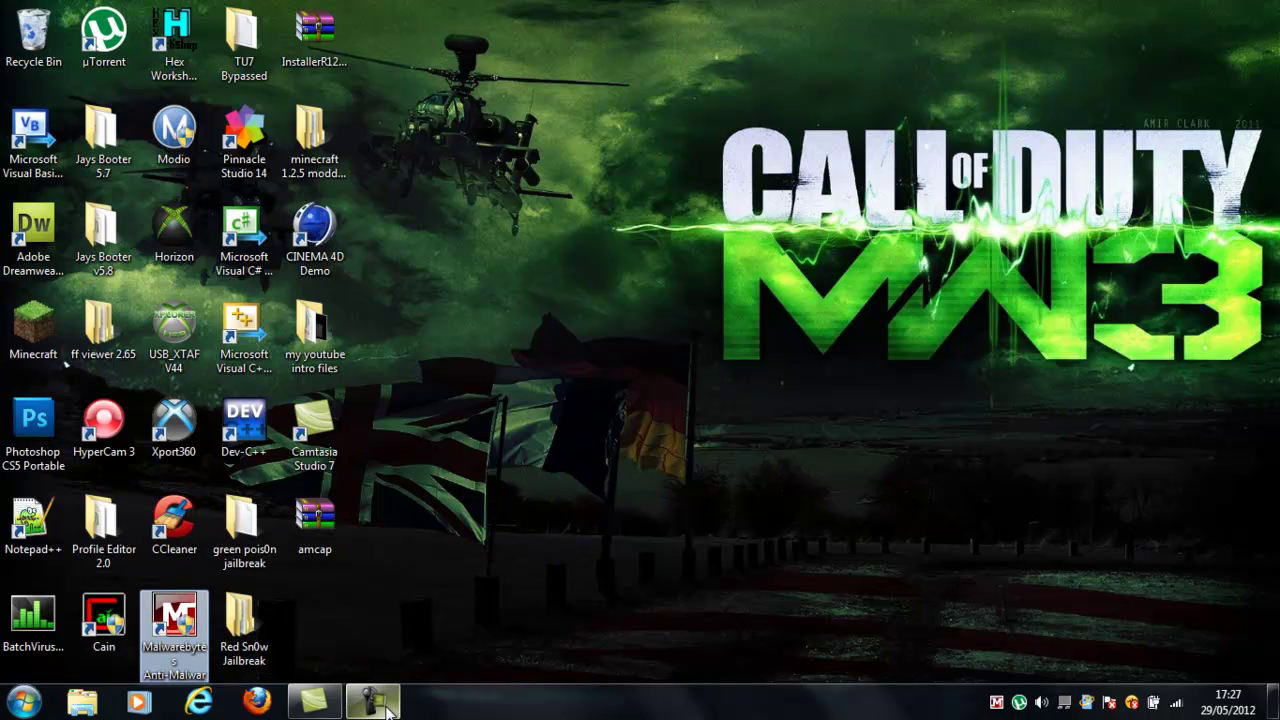
mouse_move(389, 711)
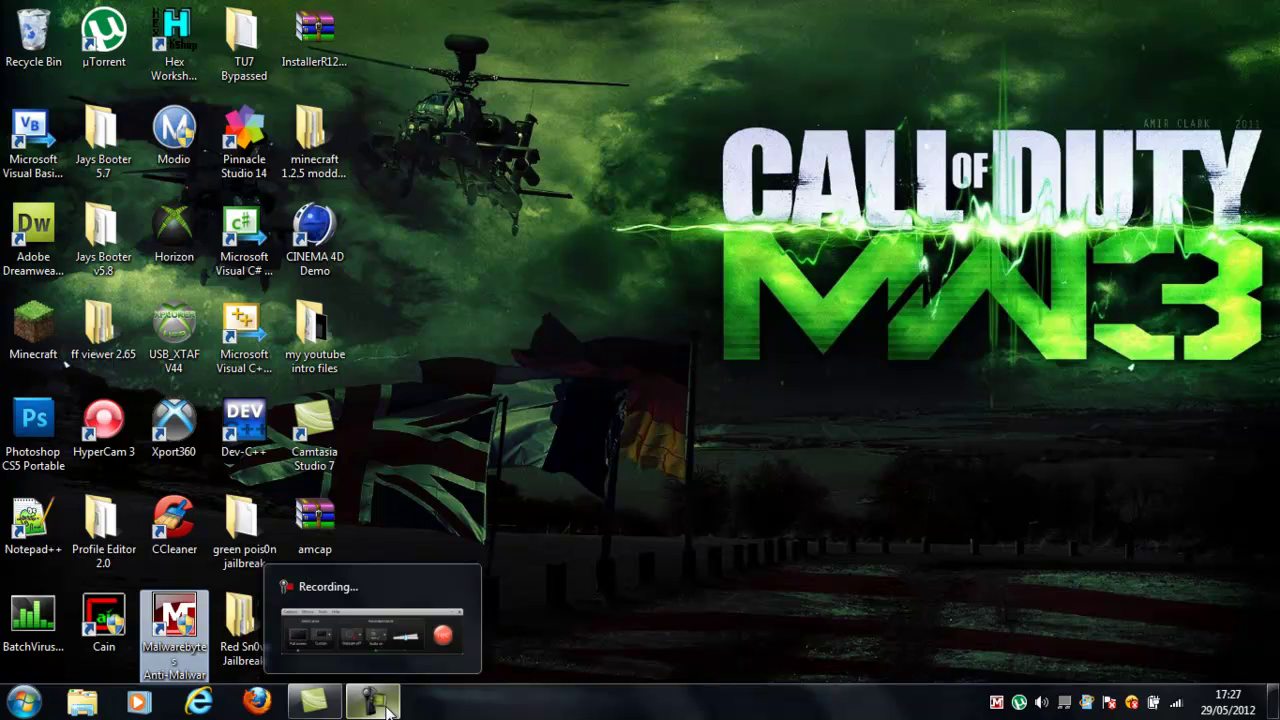
left_click(389, 708)
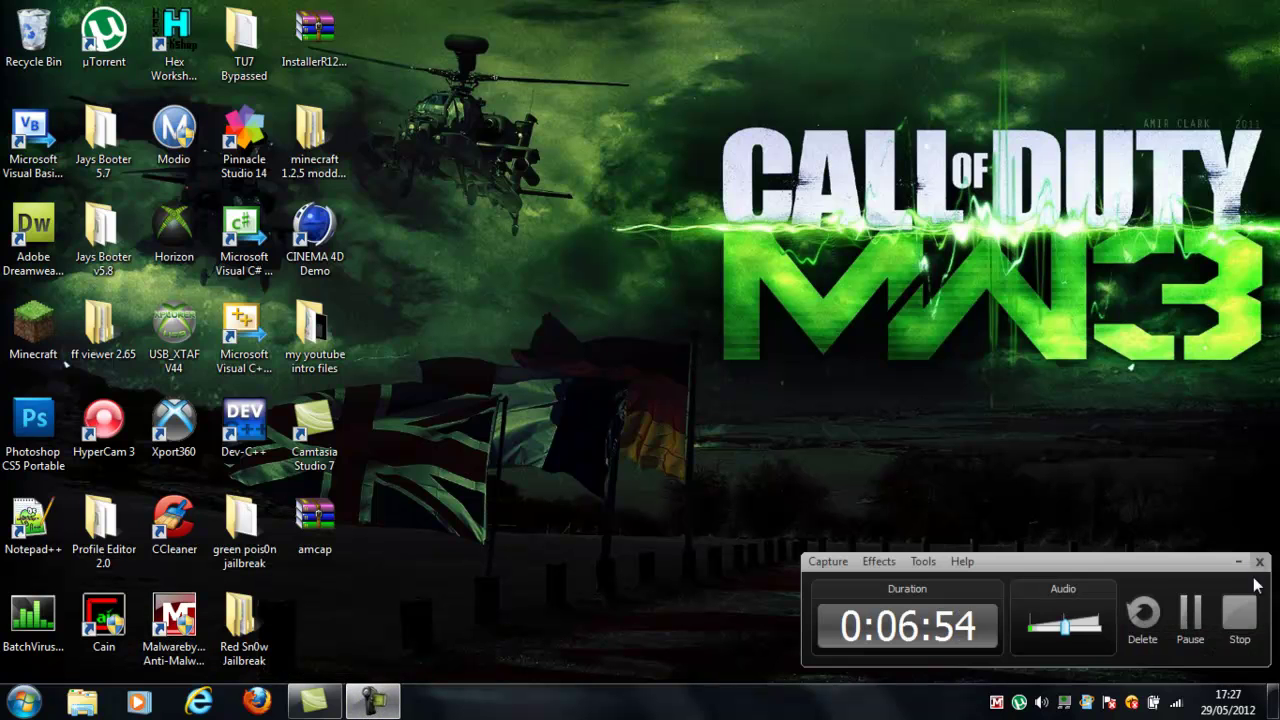